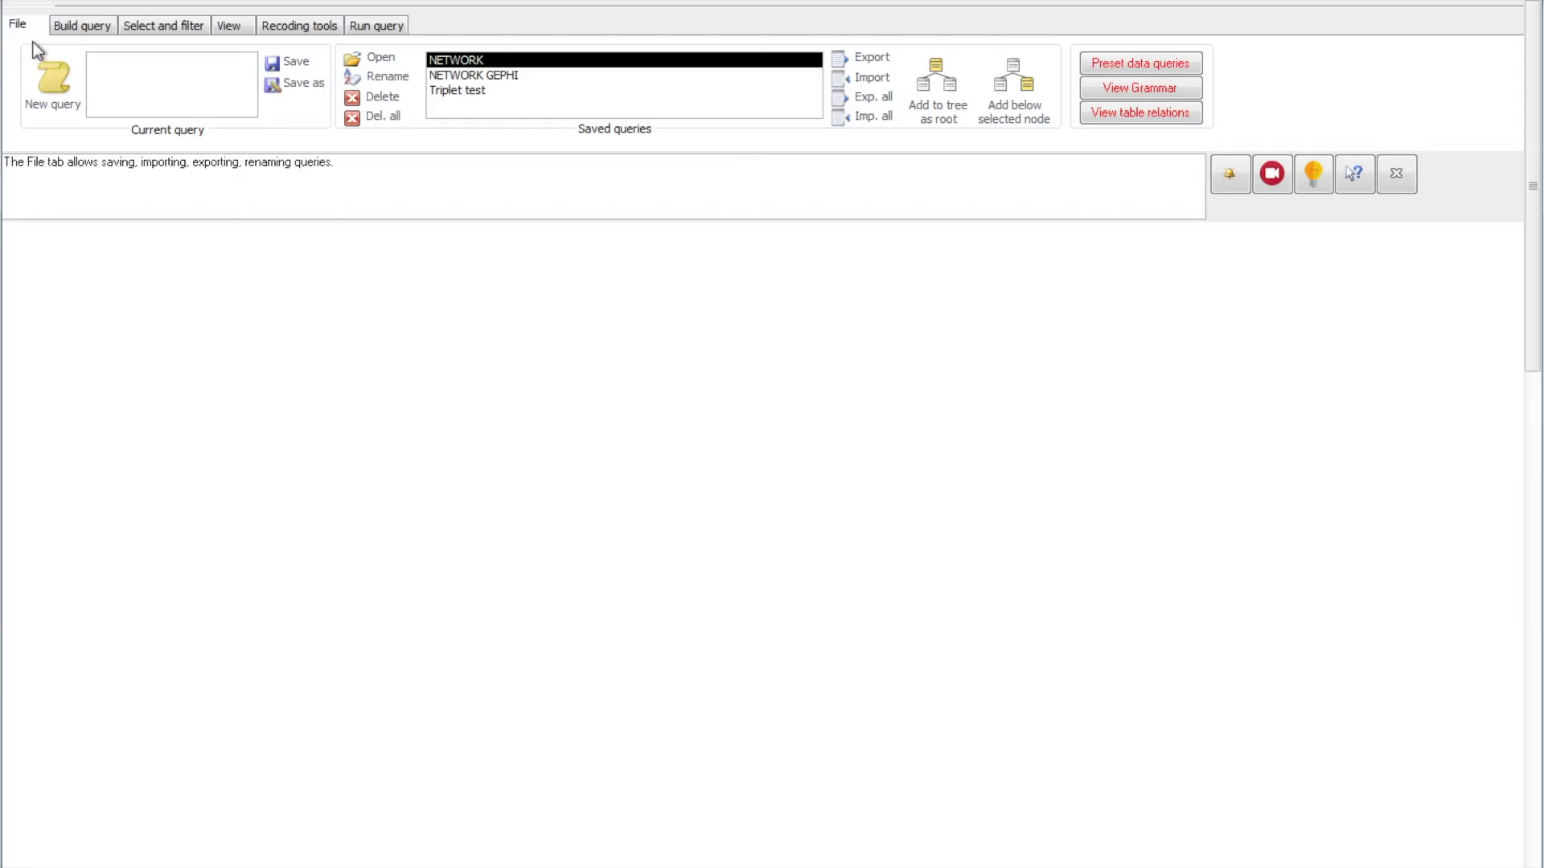
Step: Open the saved query NETWORK to view its tree
{"action": "left_click", "coordinate": [34, 30]}
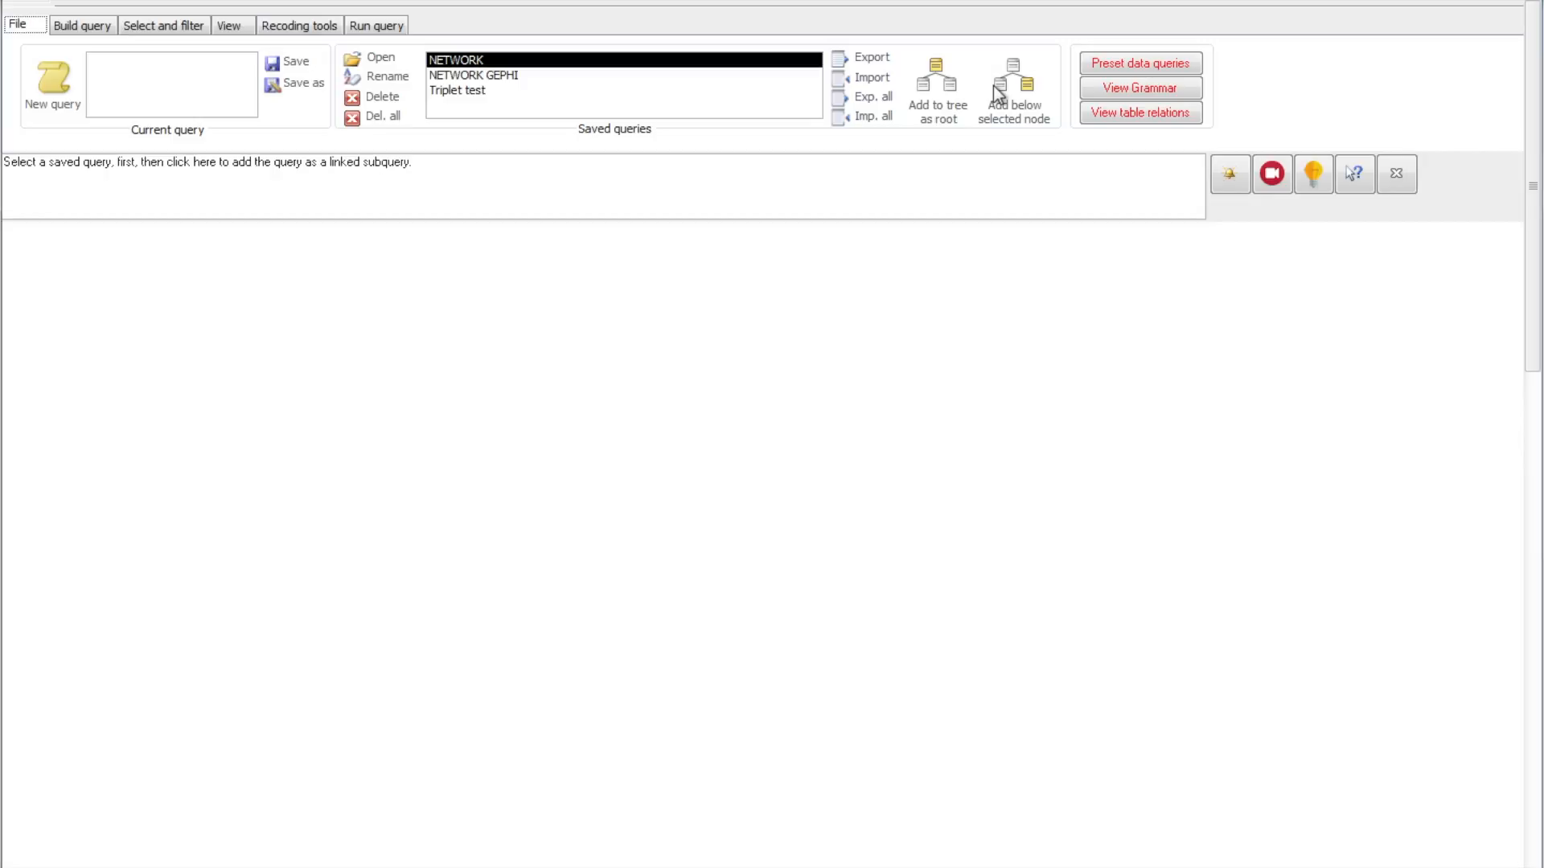
{"action": "double_click", "coordinate": [450, 61]}
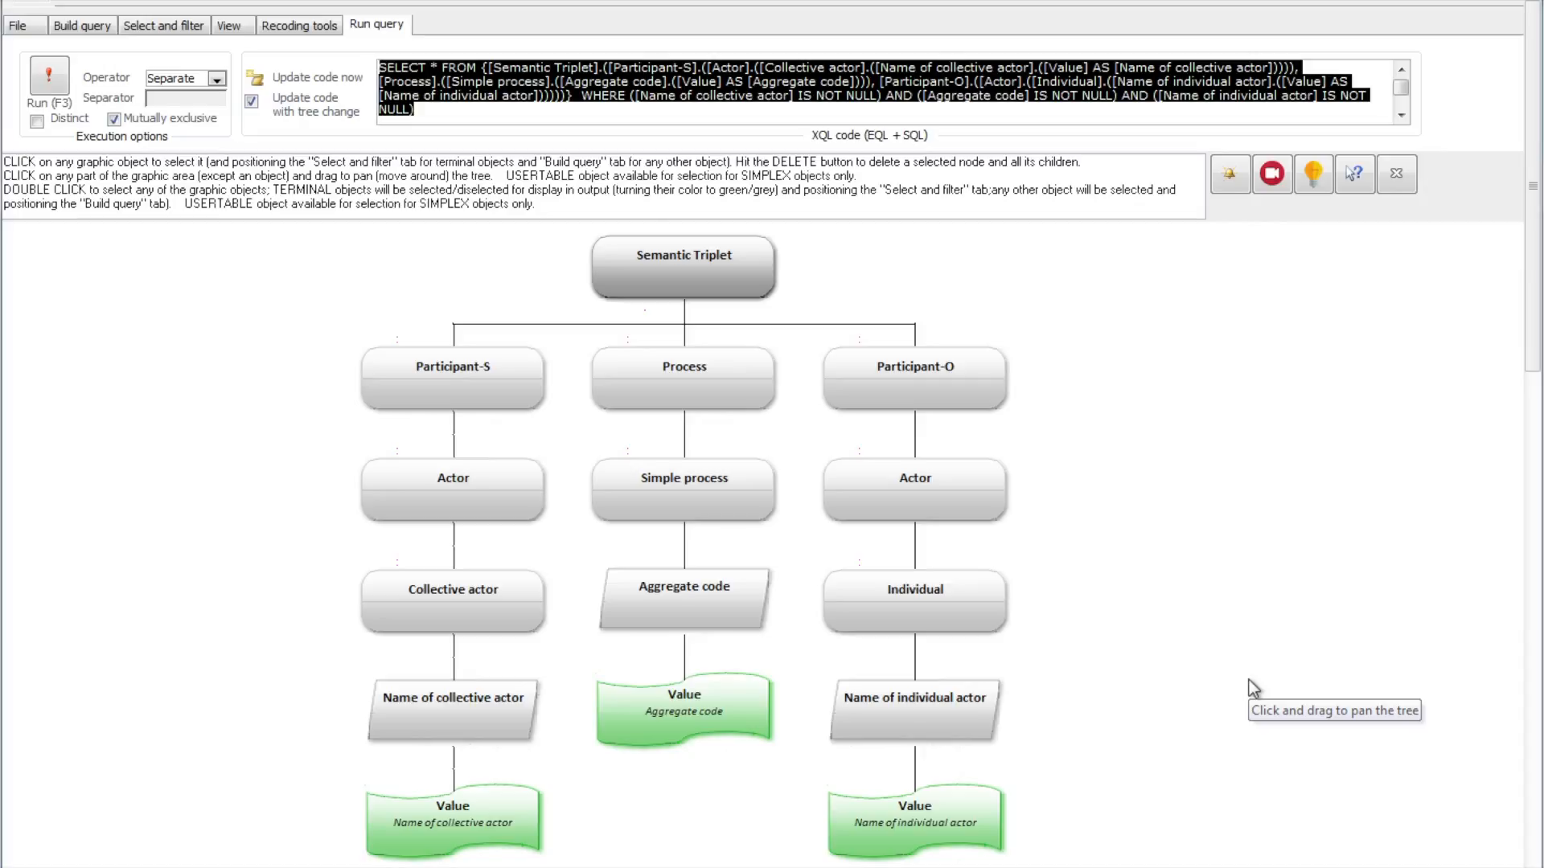
Step: Build a new query with Actor as the complex root, Individual below it, and Name of individual actor as the simplex object
{"action": "left_click", "coordinate": [82, 30]}
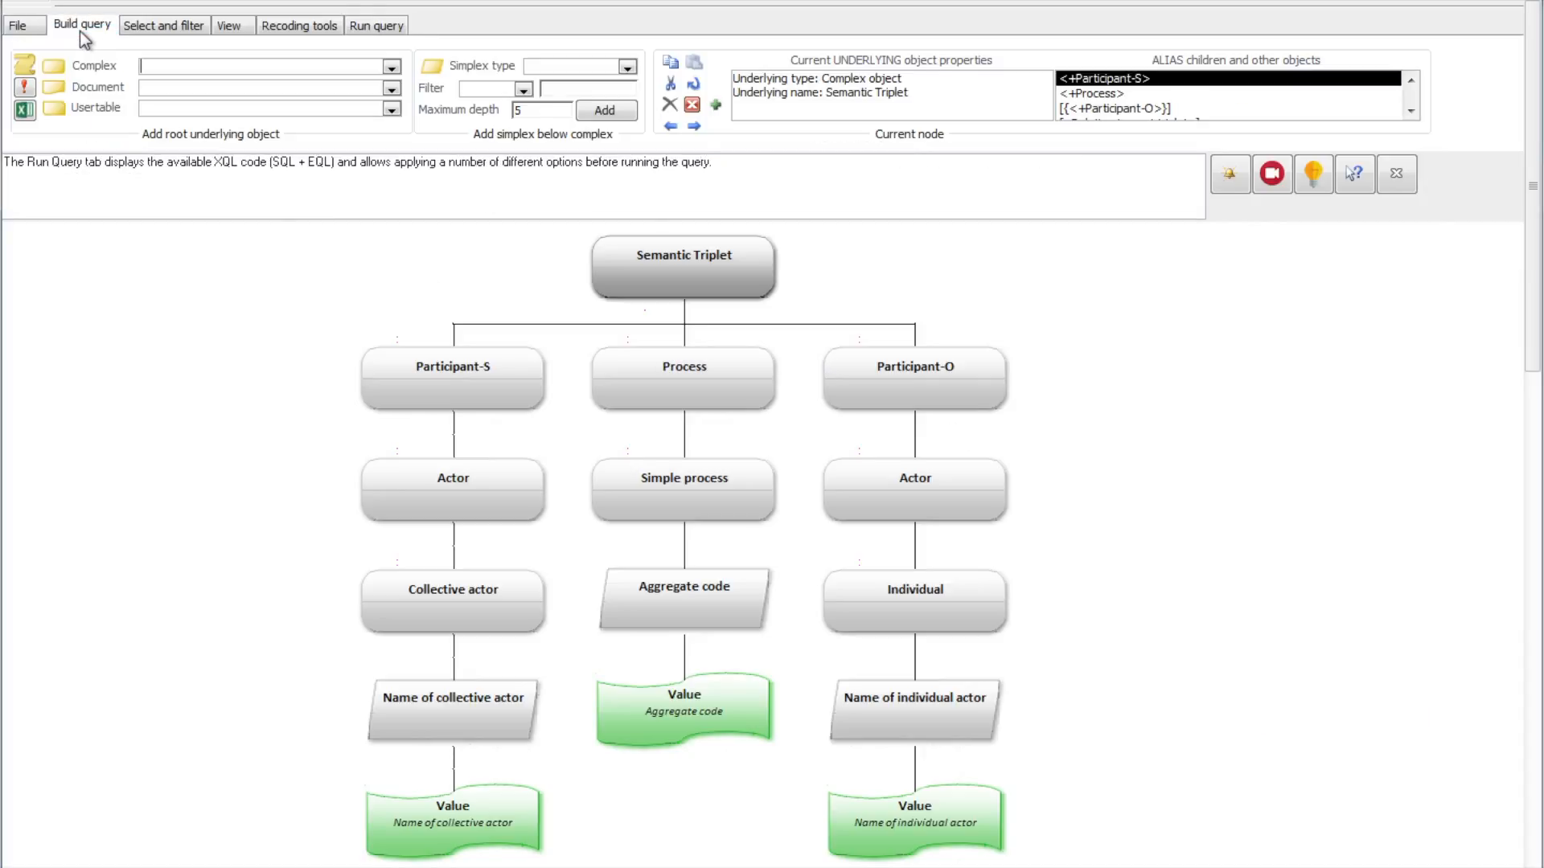
{"action": "left_click", "coordinate": [23, 72]}
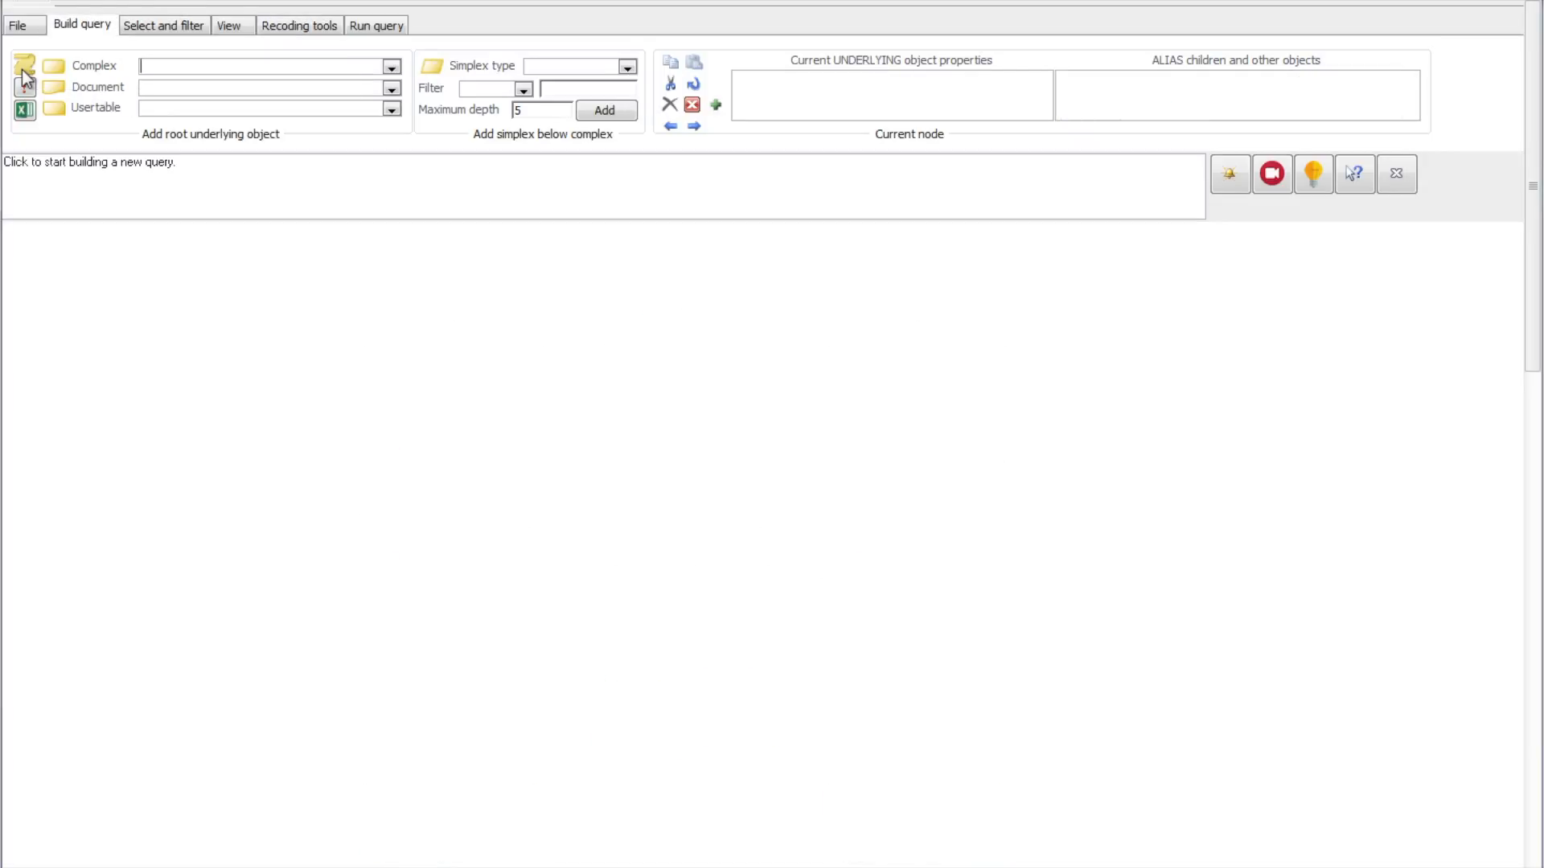
{"action": "left_click", "coordinate": [393, 67]}
{"action": "left_click", "coordinate": [368, 99]}
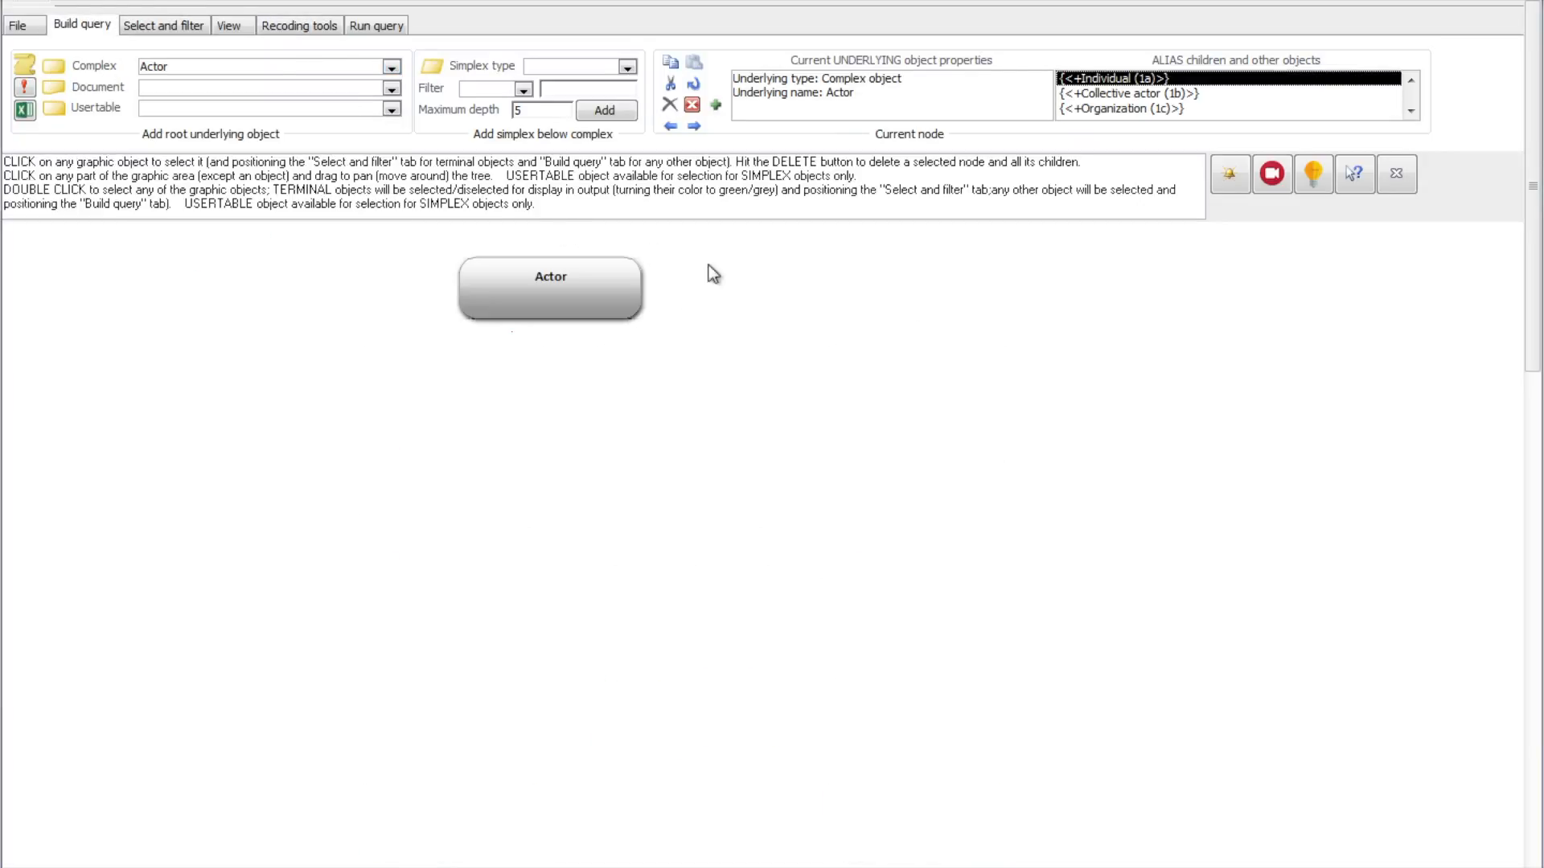
{"action": "double_click", "coordinate": [1148, 81]}
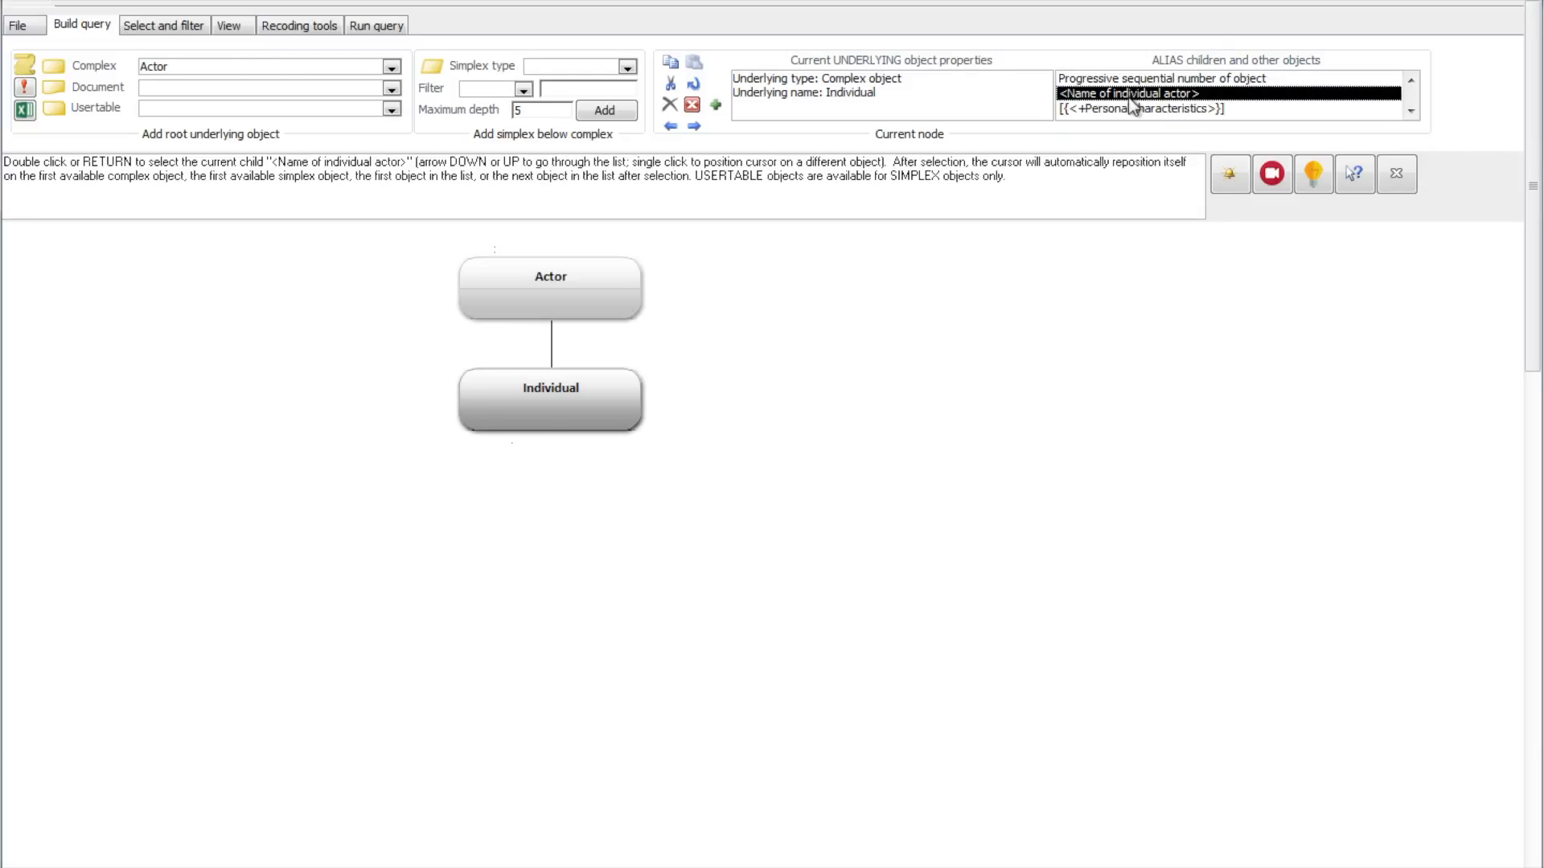
{"action": "double_click", "coordinate": [1129, 98]}
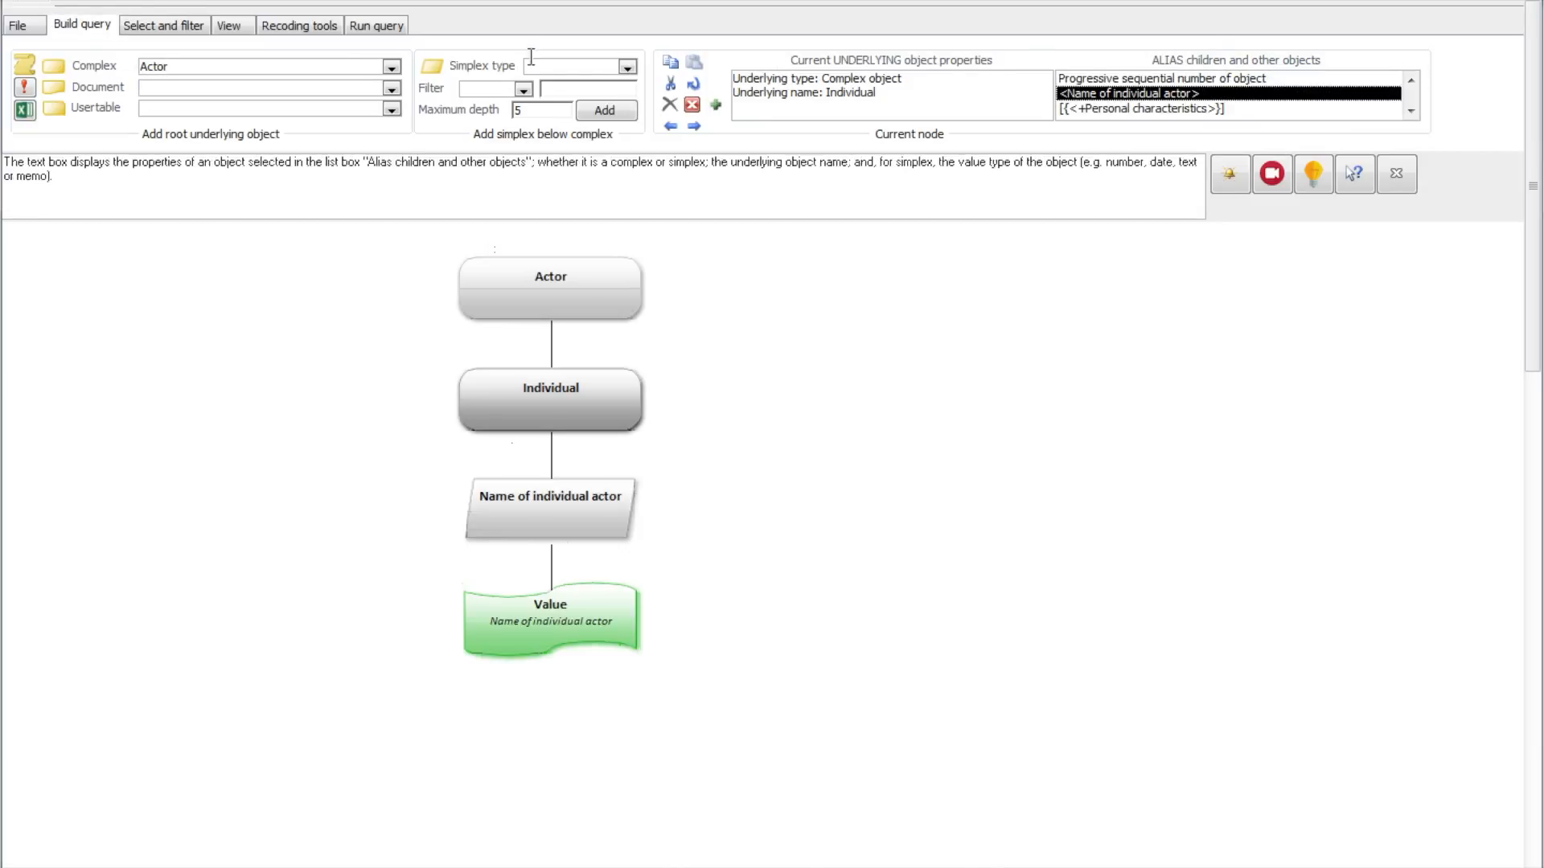
Step: Save the current query under the name ACTOR
{"action": "left_click", "coordinate": [18, 25]}
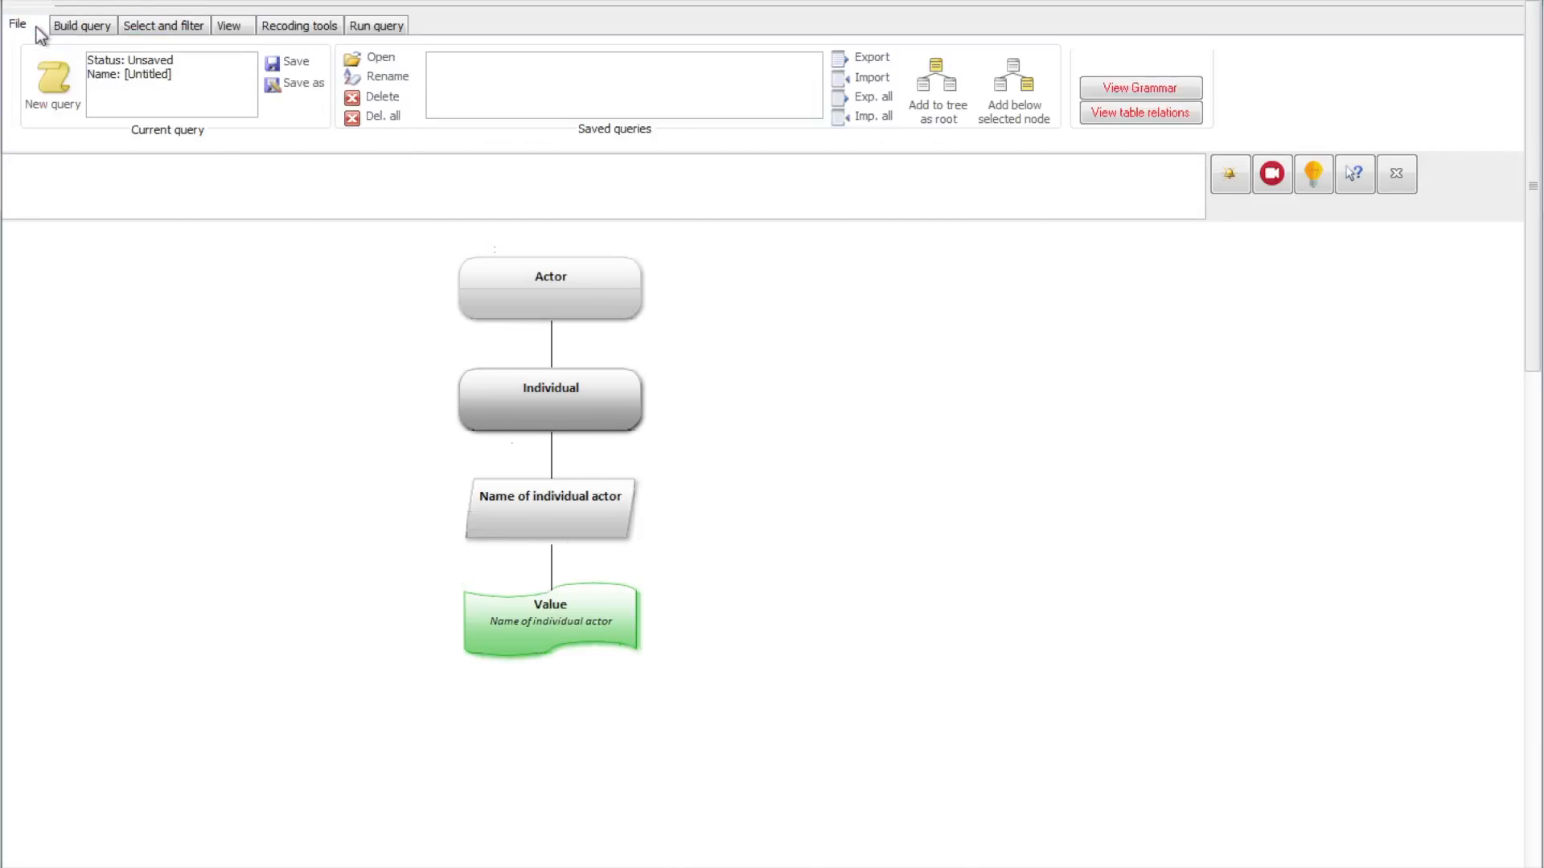
{"action": "left_click", "coordinate": [297, 67]}
{"action": "type", "text": "ACTOR"}
{"action": "key", "text": "Return"}
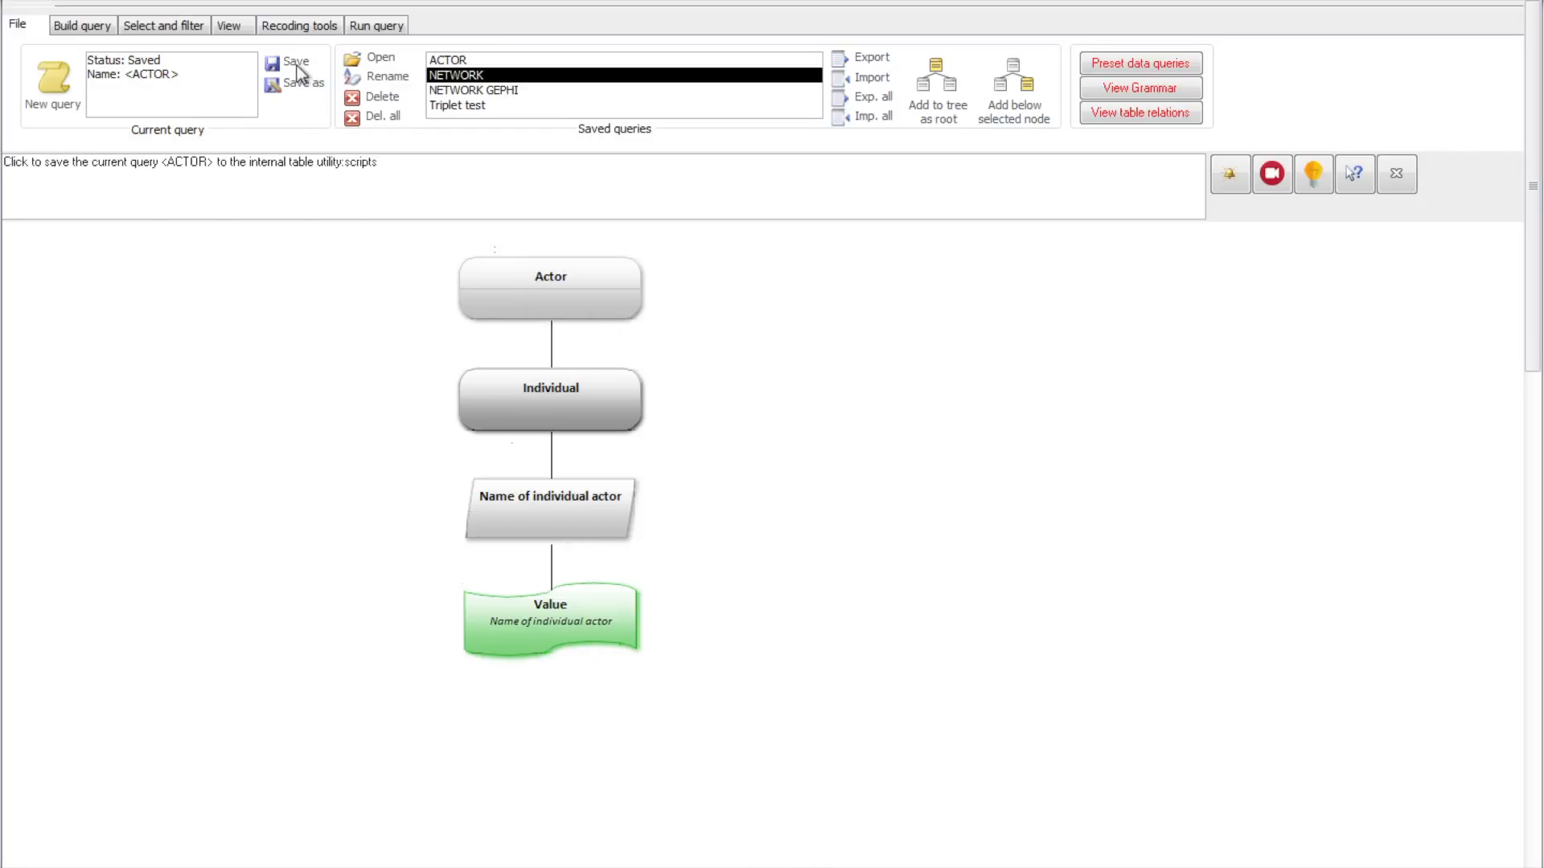
Step: Open the saved NETWORK query and contract its Participant-O node, removing all its children
{"action": "double_click", "coordinate": [498, 74]}
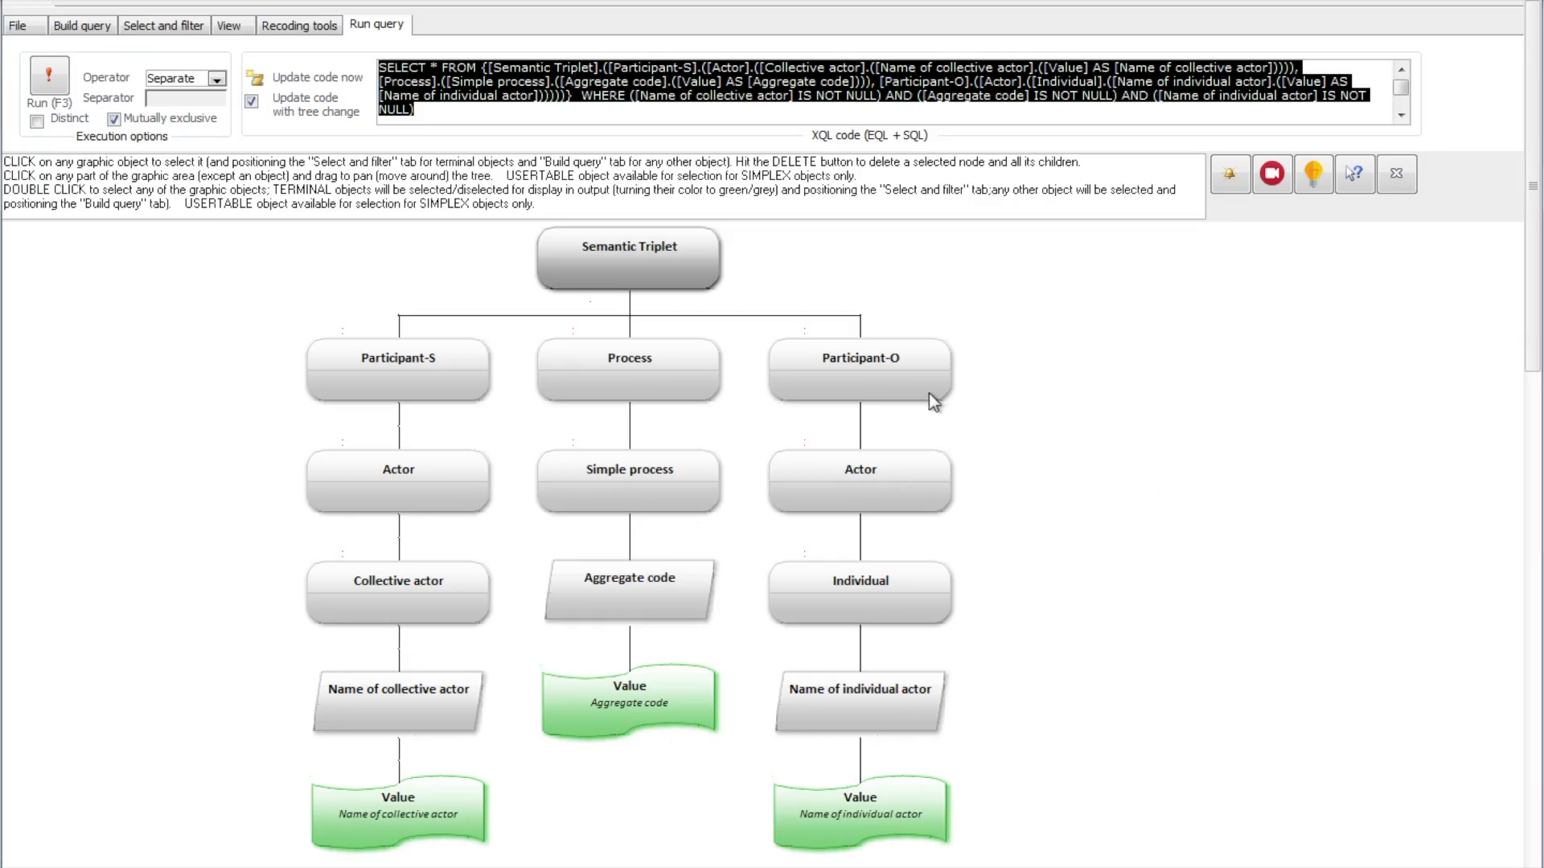
{"action": "left_click", "coordinate": [931, 400]}
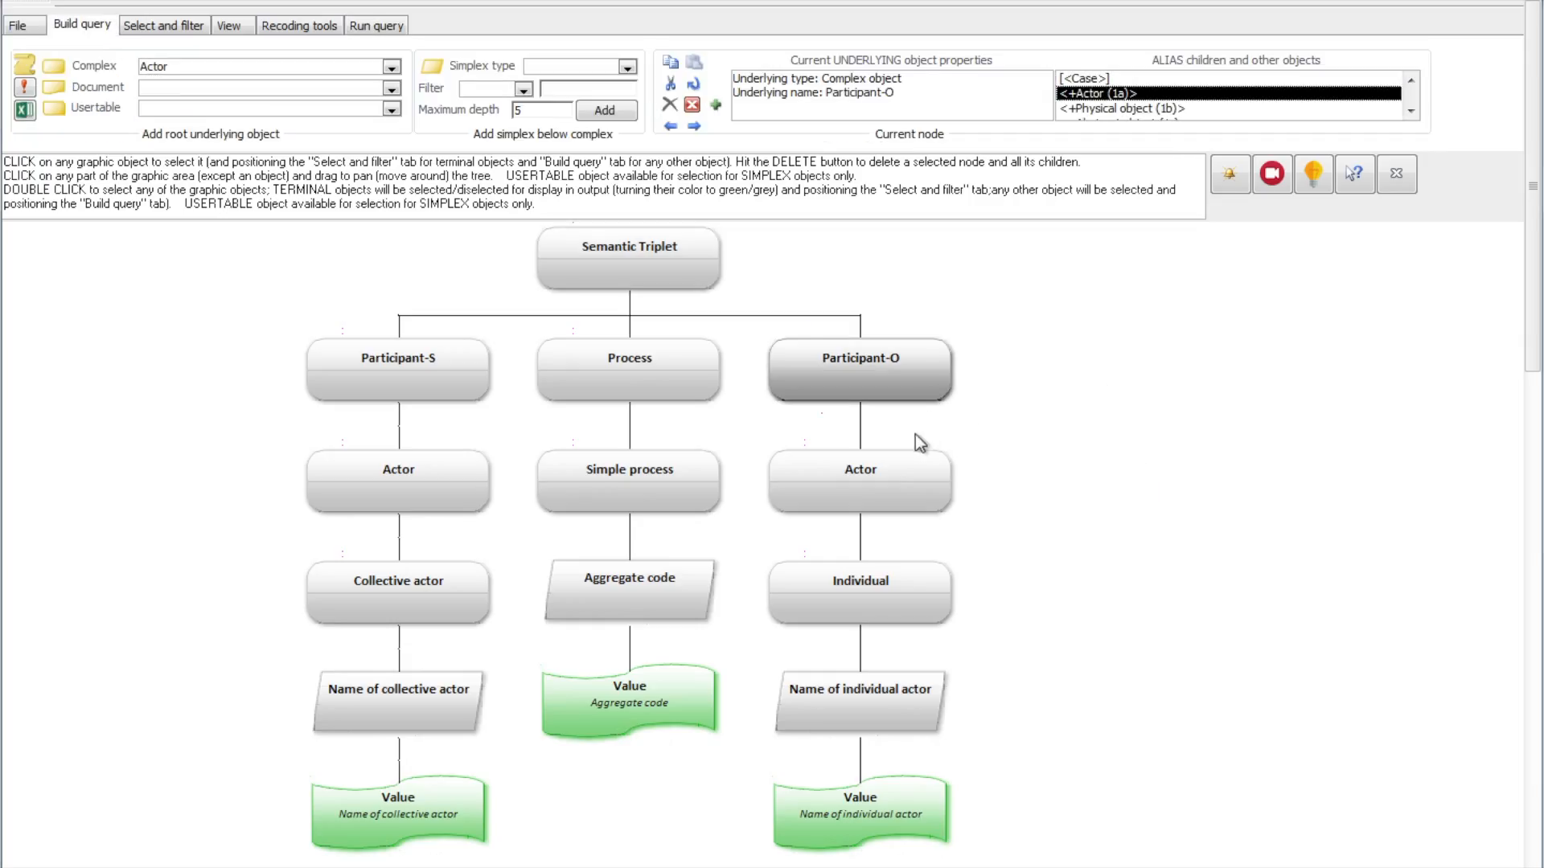
{"action": "left_click", "coordinate": [692, 107]}
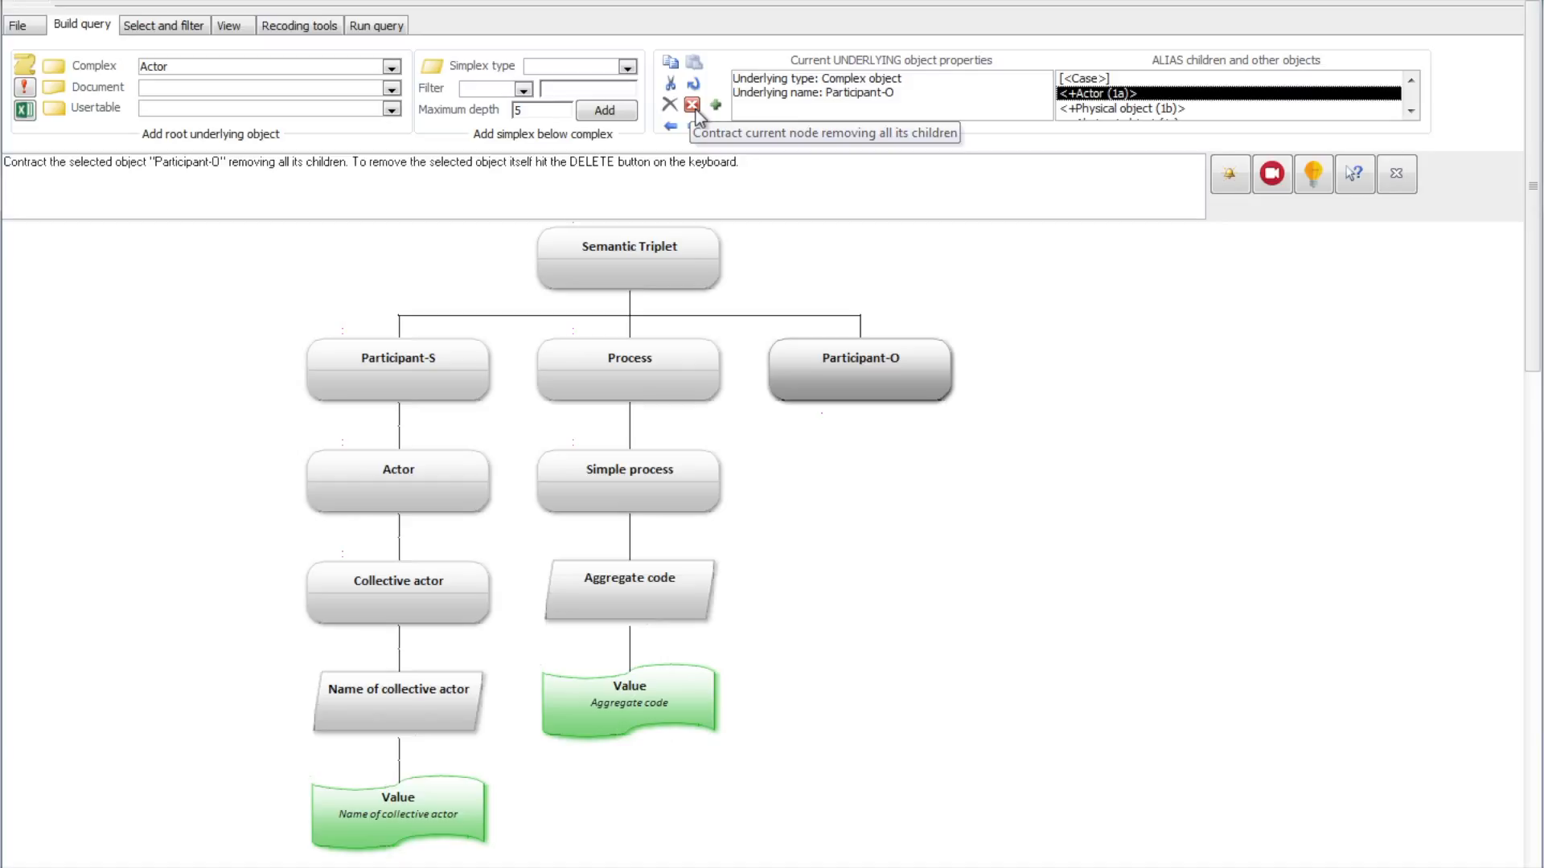
Step: Add the saved ACTOR query as a linked subquery below the Participant-O node
{"action": "left_click", "coordinate": [22, 25]}
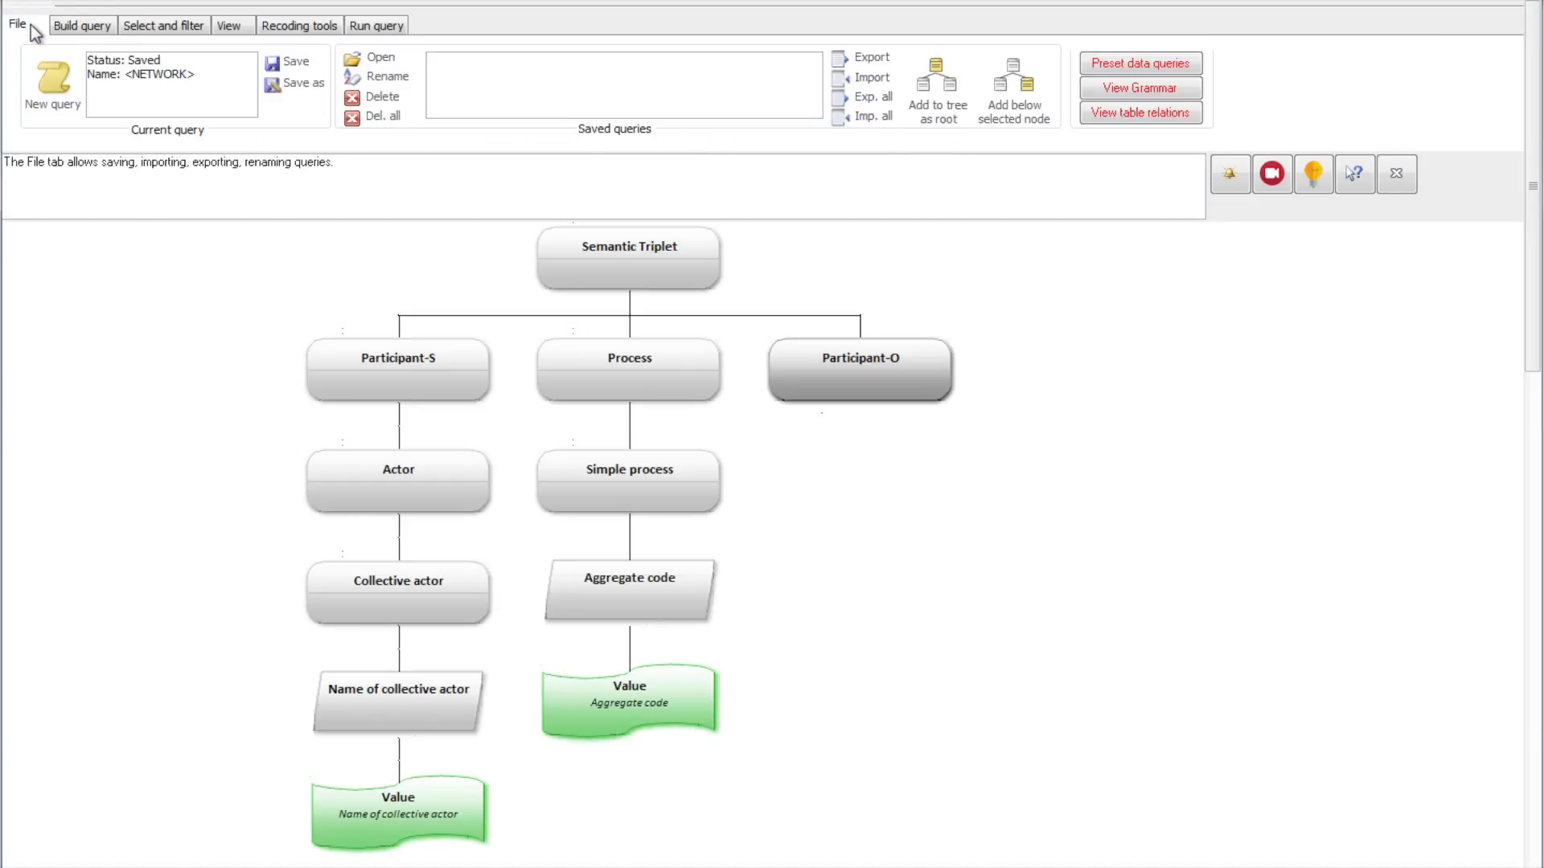
{"action": "left_click", "coordinate": [457, 61]}
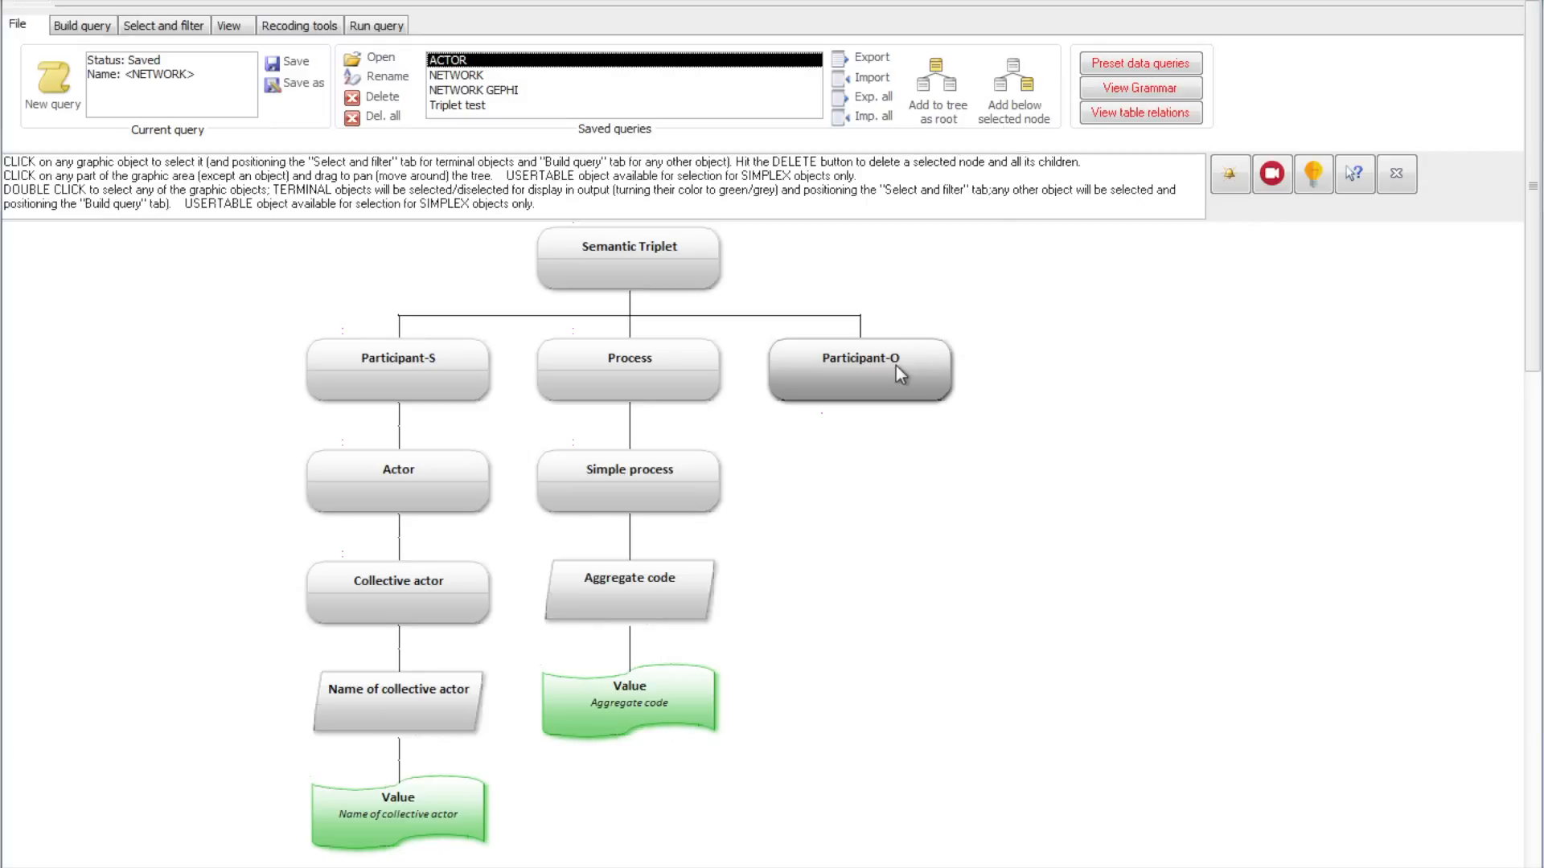
{"action": "left_click", "coordinate": [1013, 81]}
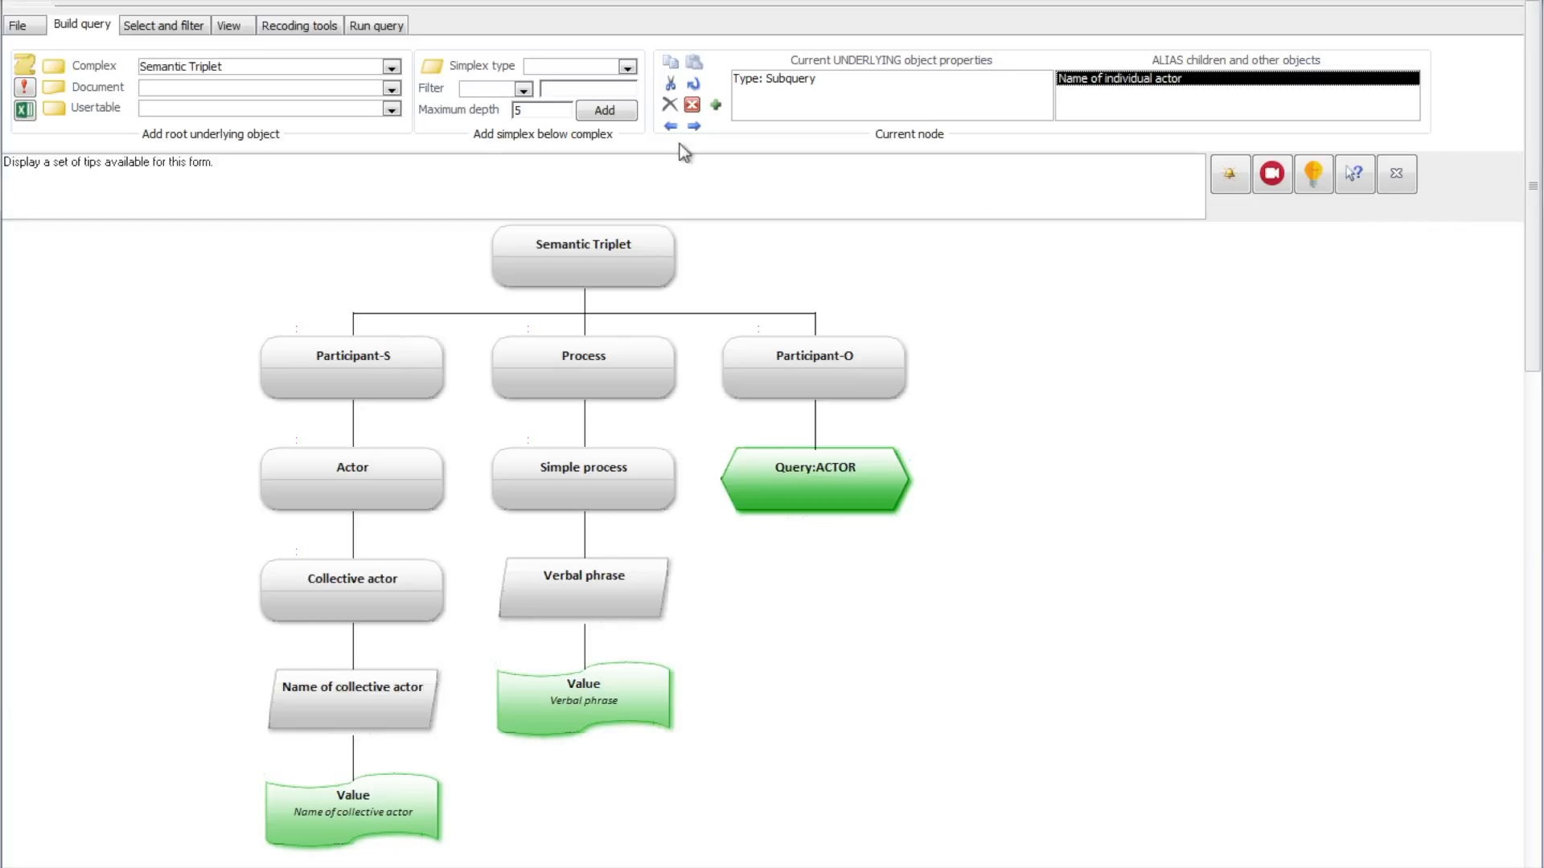
Step: Run the NETWORK NEW query, look over its results, and close the results window
{"action": "left_click", "coordinate": [37, 27]}
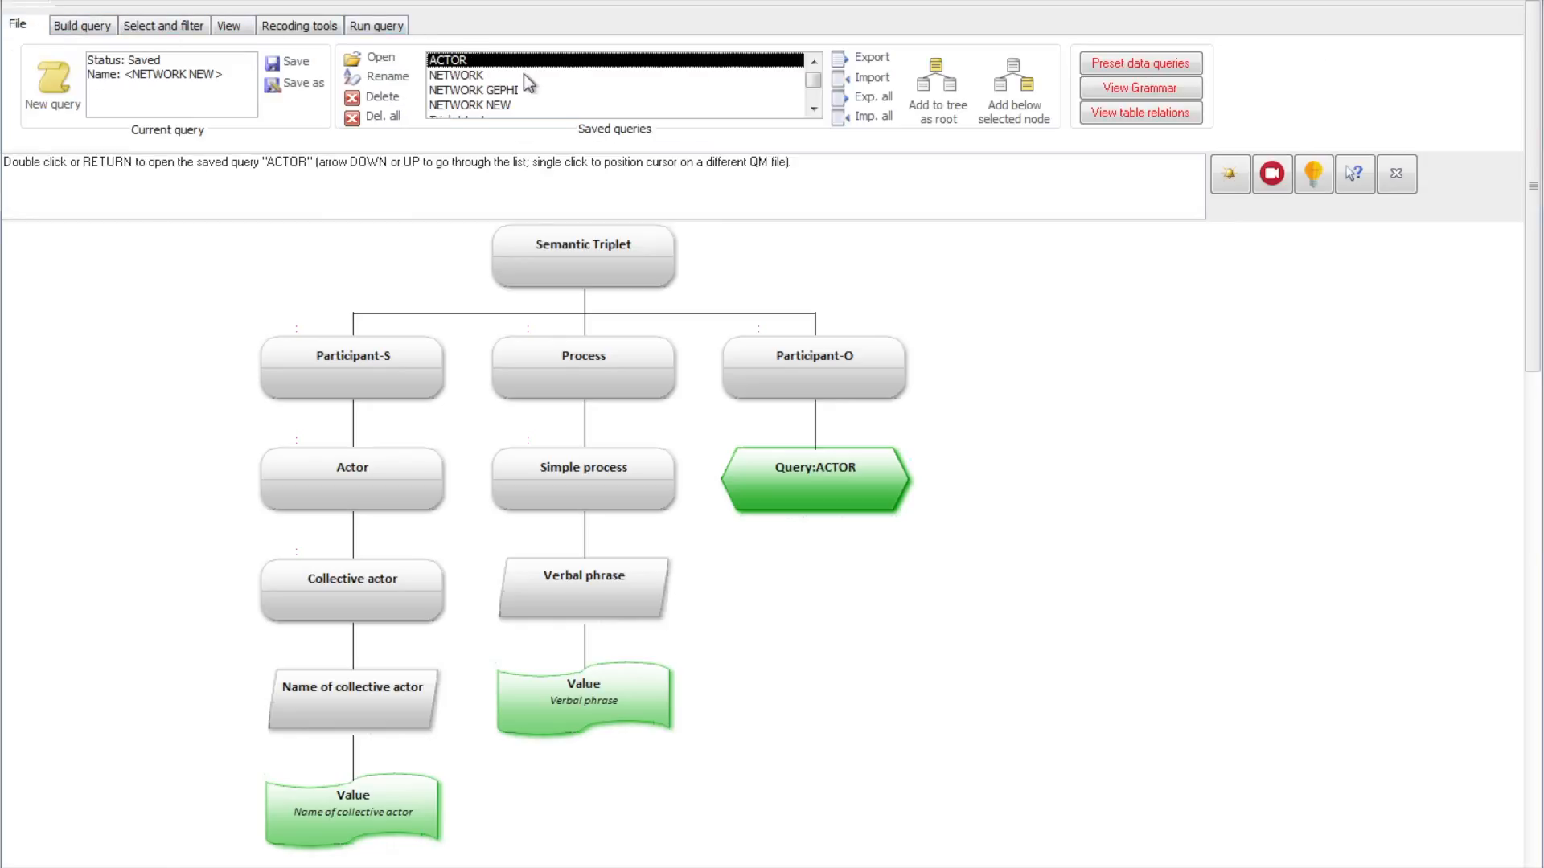
{"action": "left_click", "coordinate": [520, 105]}
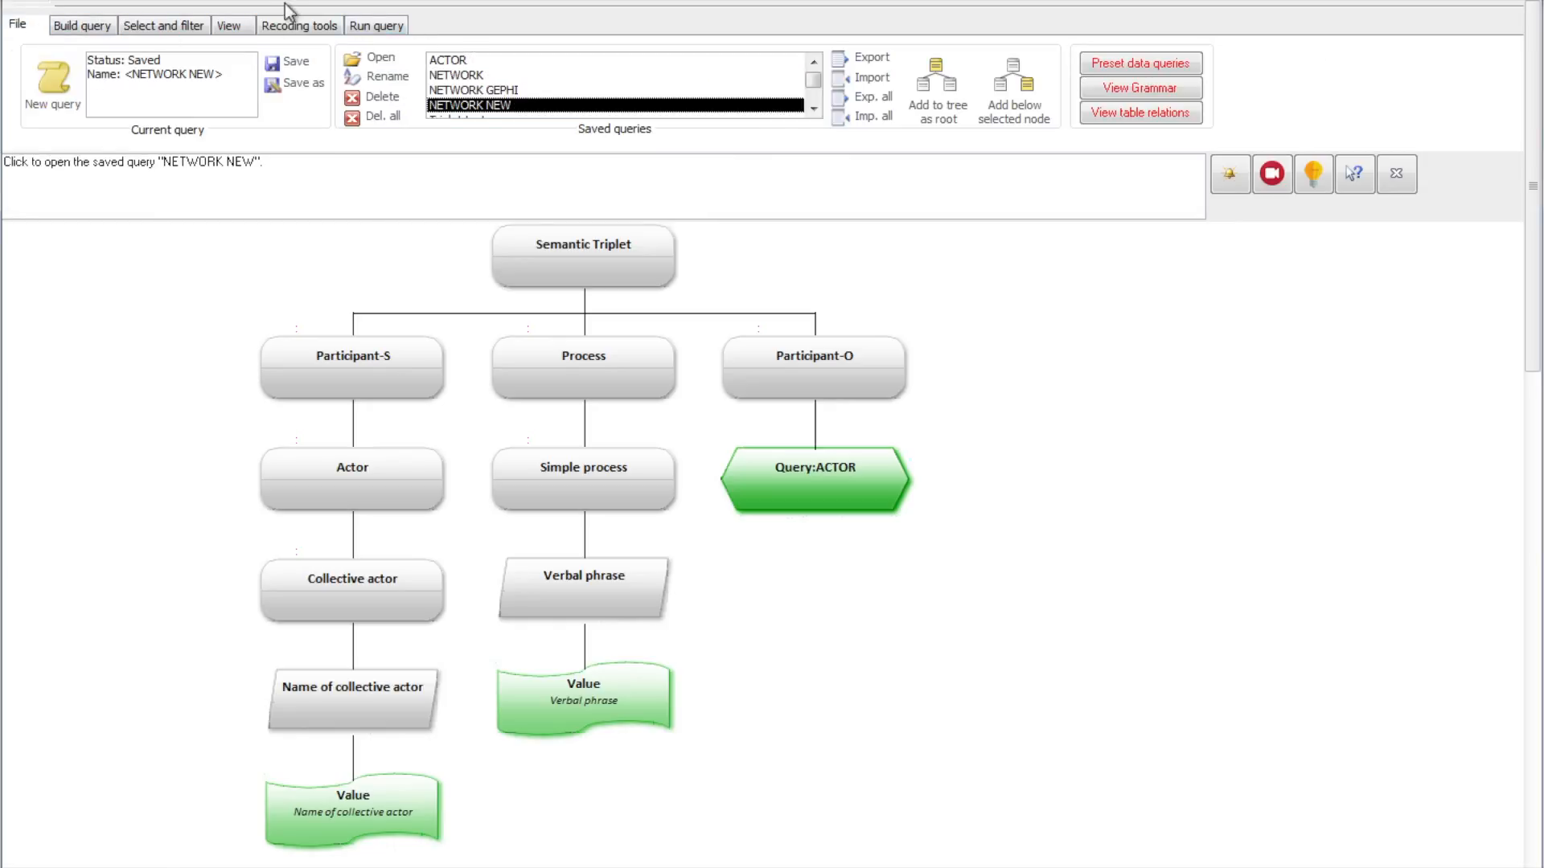
{"action": "left_click", "coordinate": [377, 29]}
{"action": "left_click", "coordinate": [51, 79]}
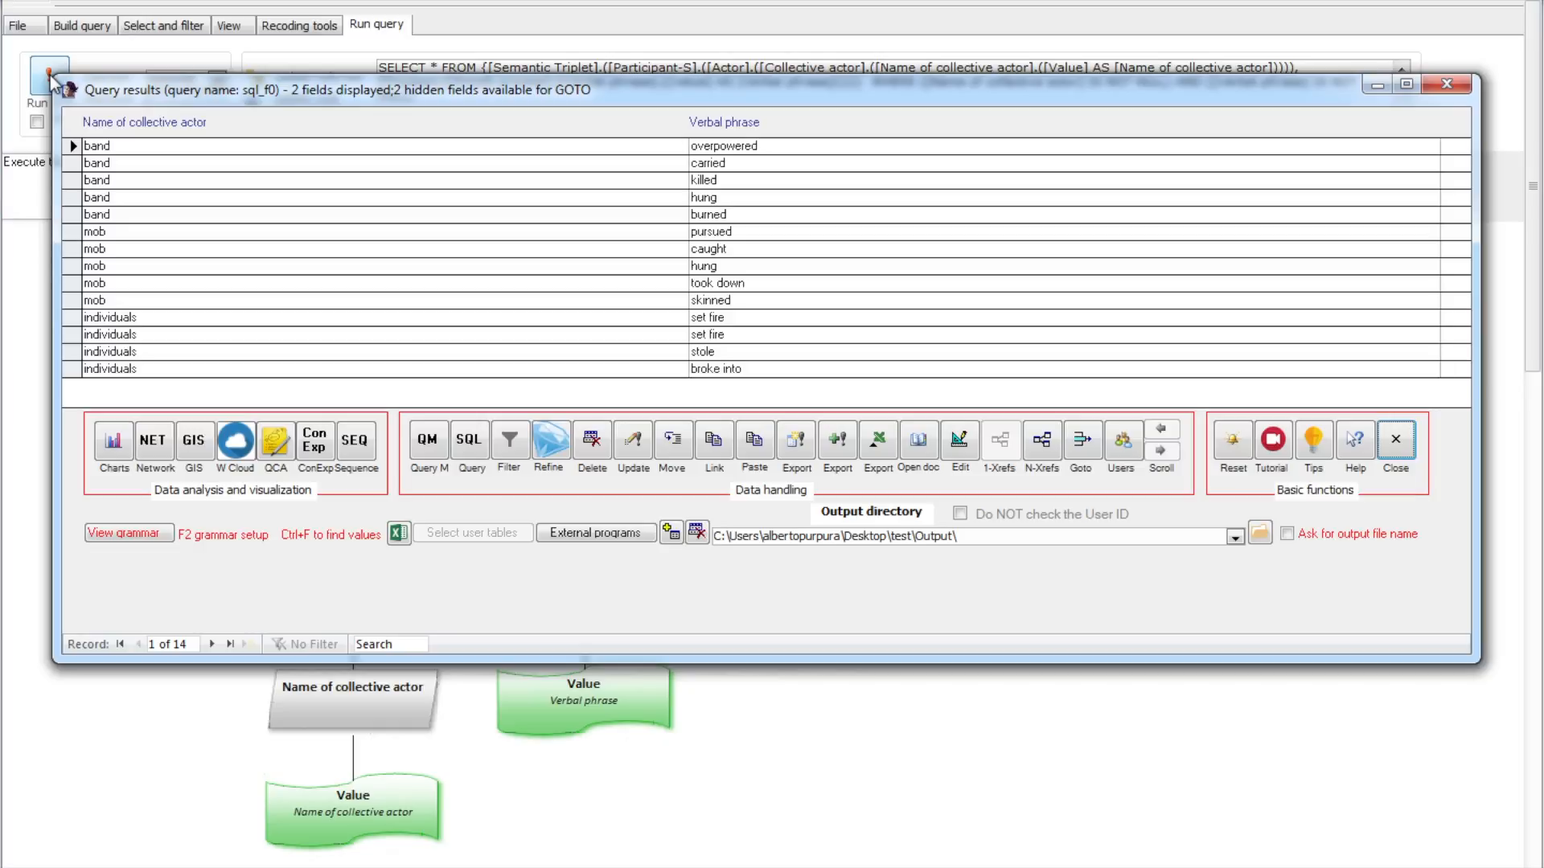
{"action": "left_click", "coordinate": [1414, 444]}
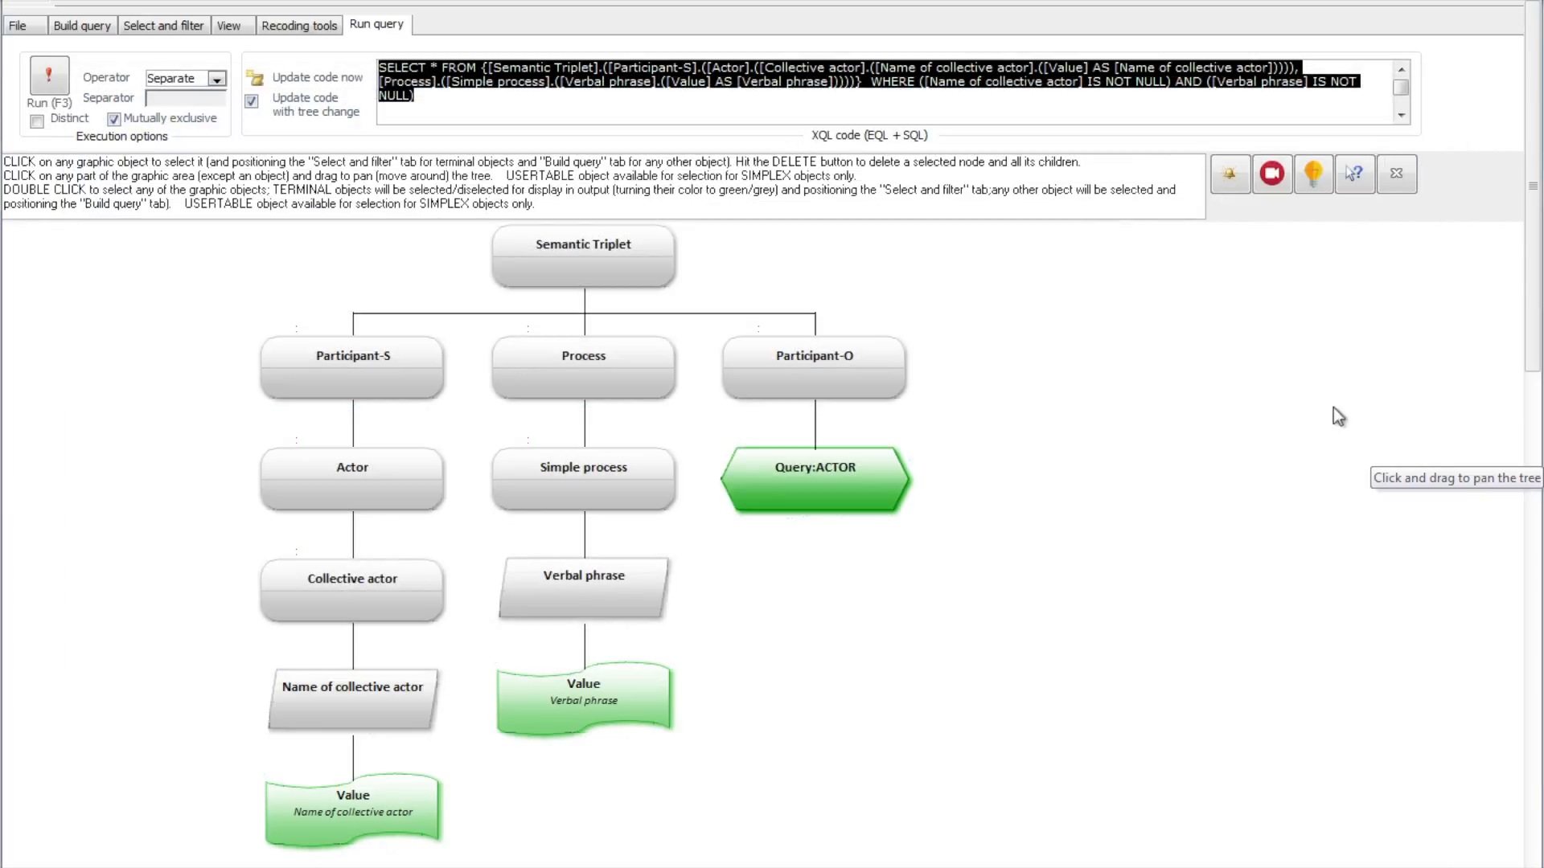
Step: Replace the Actor branch below Participant-S with the saved ACTOR query as a linked subquery
{"action": "left_click", "coordinate": [368, 471]}
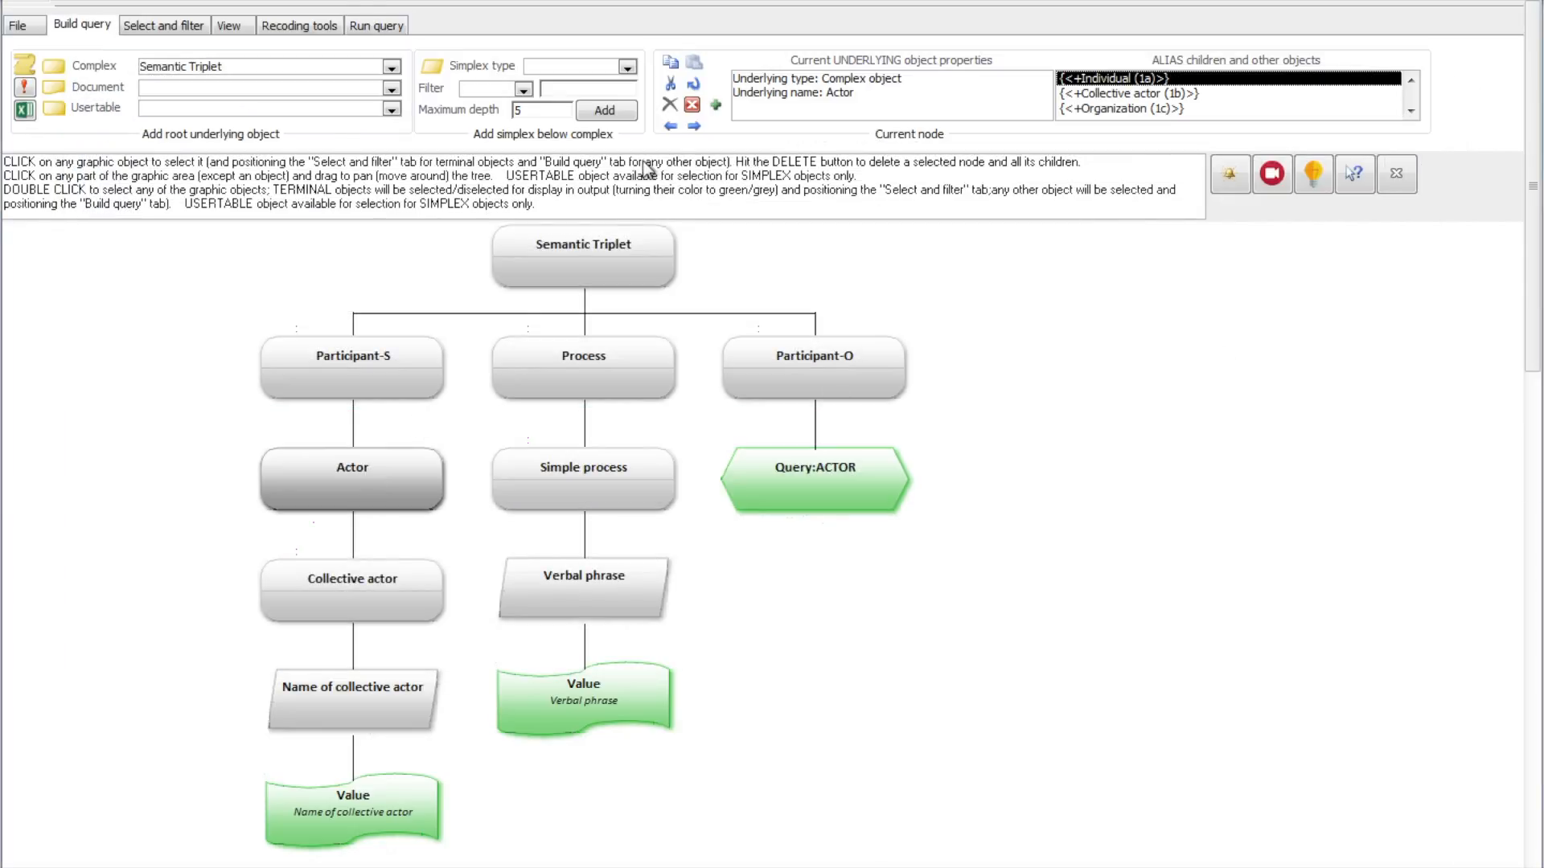
{"action": "left_click", "coordinate": [668, 104]}
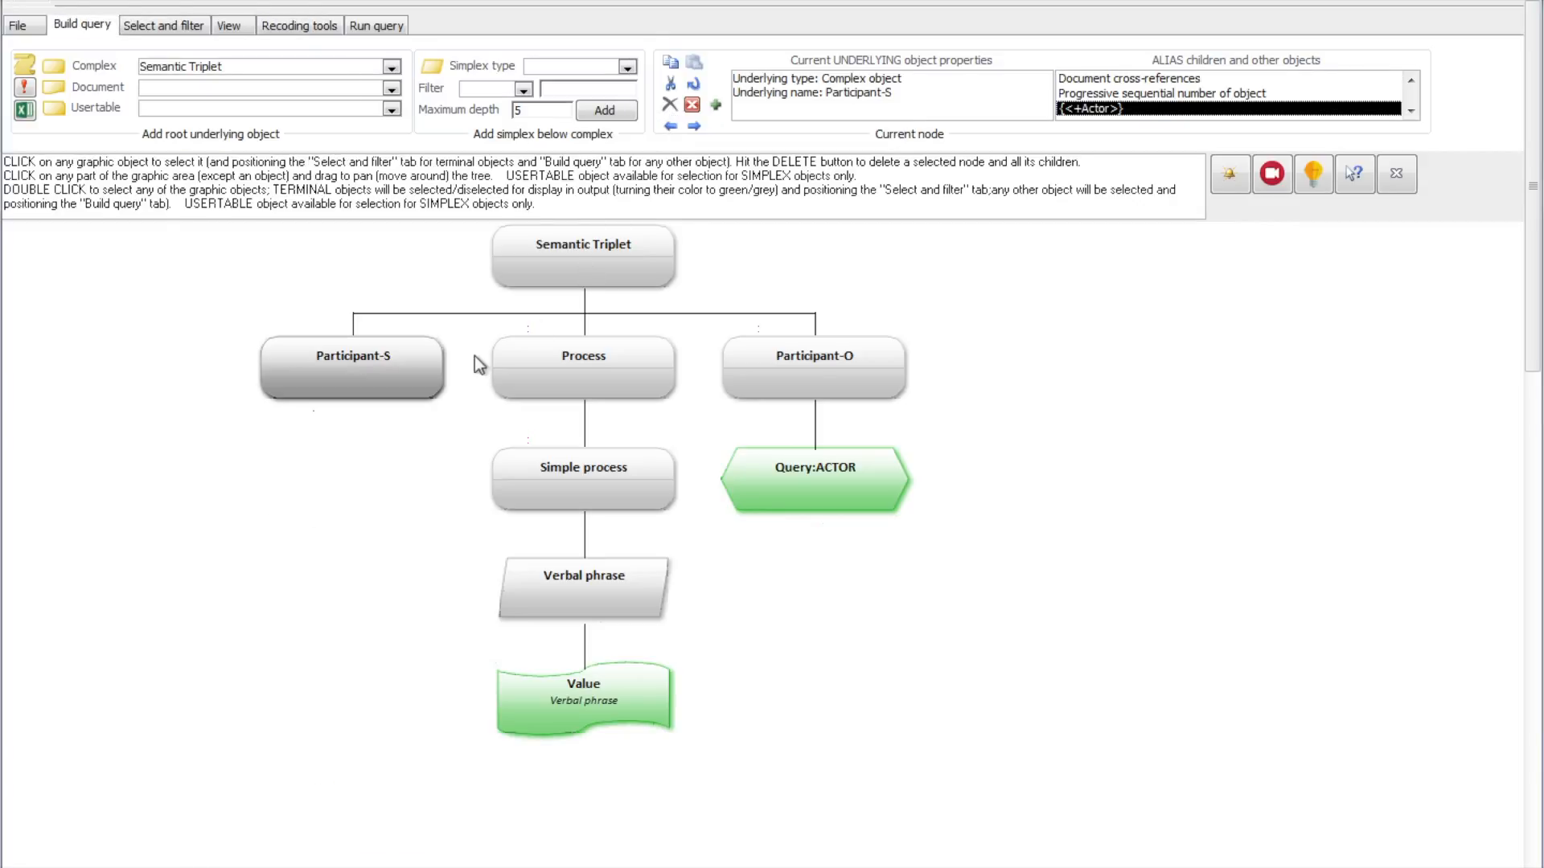
{"action": "left_click", "coordinate": [33, 26]}
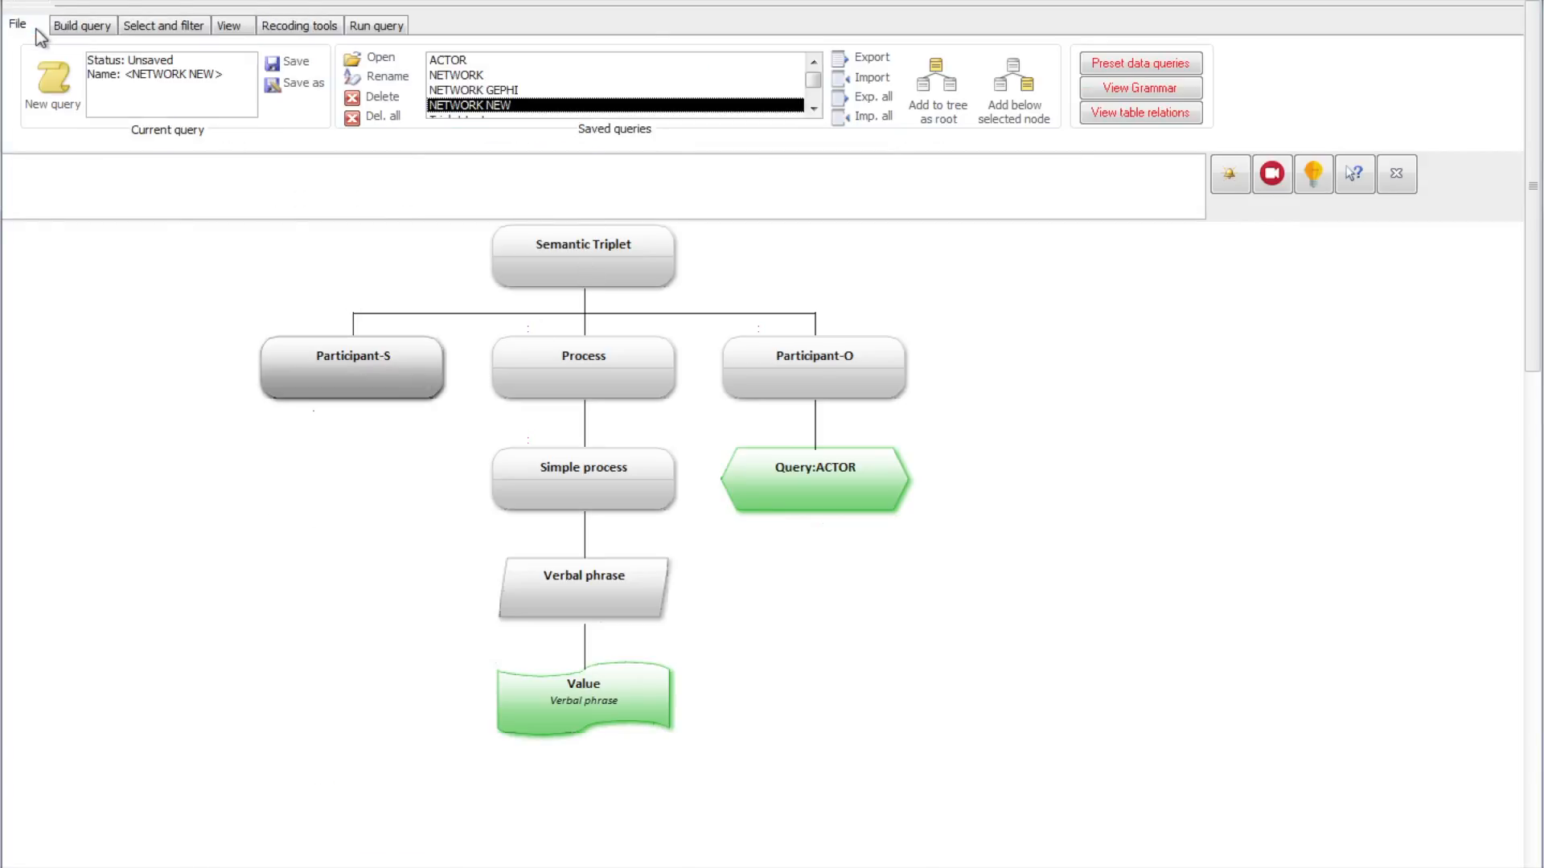
{"action": "left_click", "coordinate": [470, 59]}
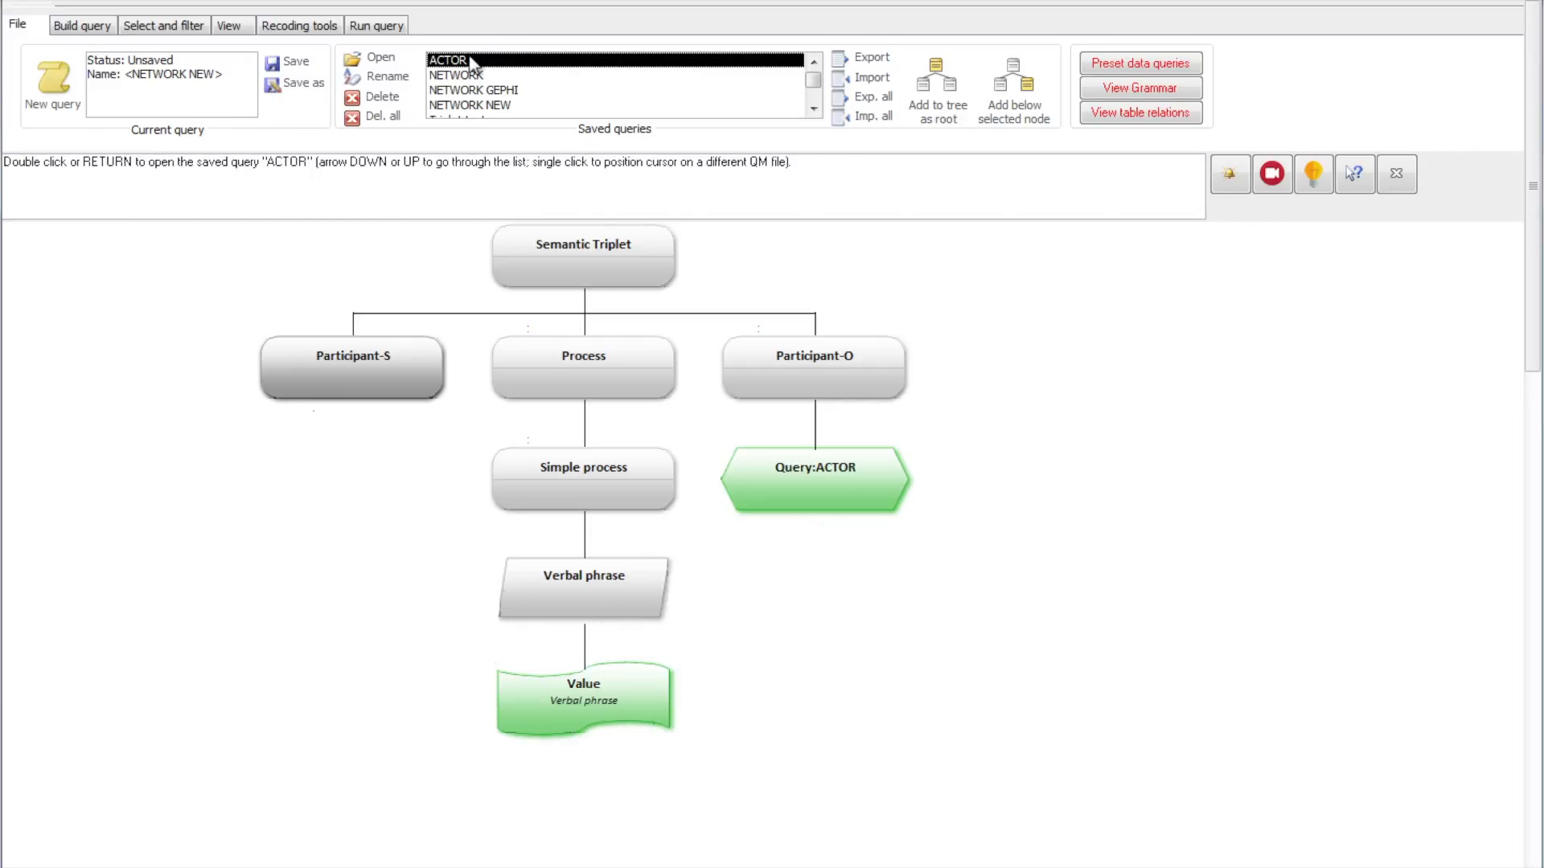
{"action": "left_click", "coordinate": [359, 363]}
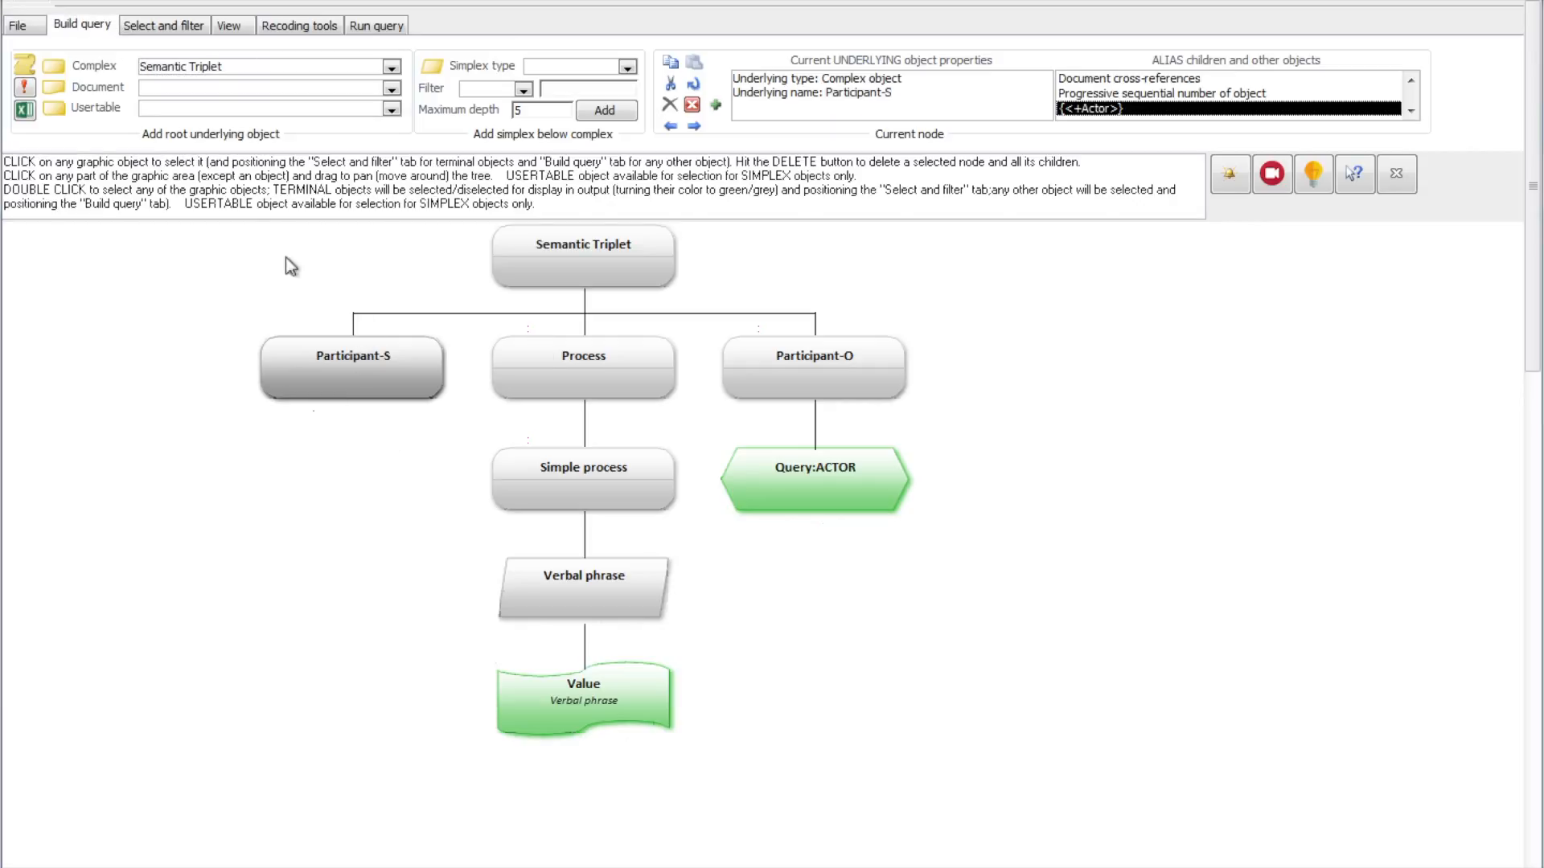
{"action": "left_click", "coordinate": [17, 24]}
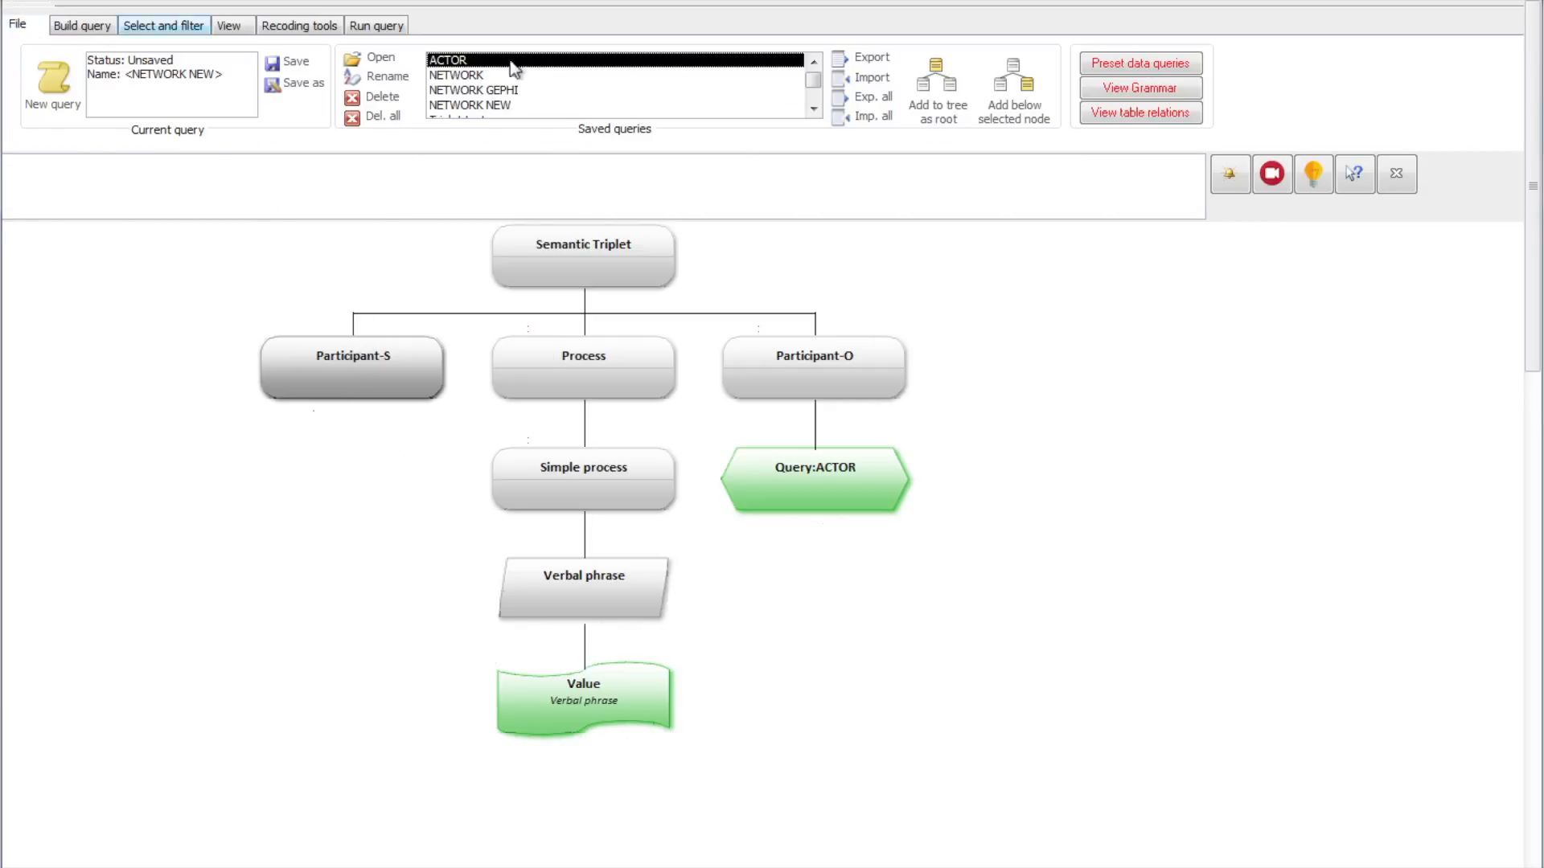
{"action": "left_click", "coordinate": [1019, 87]}
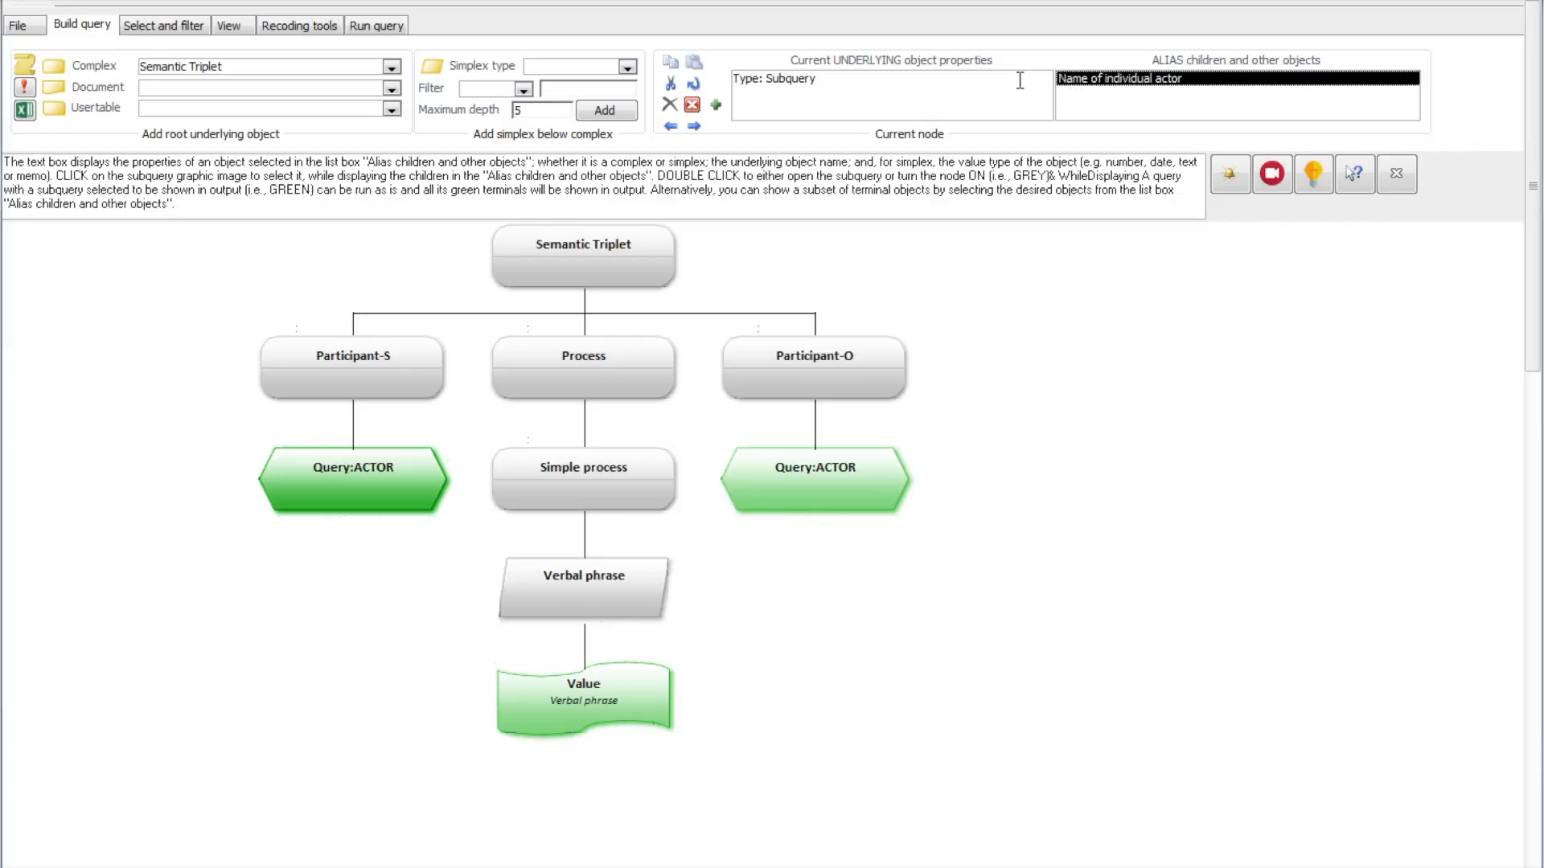
Step: Open the saved query Triplet test
{"action": "left_click", "coordinate": [19, 29]}
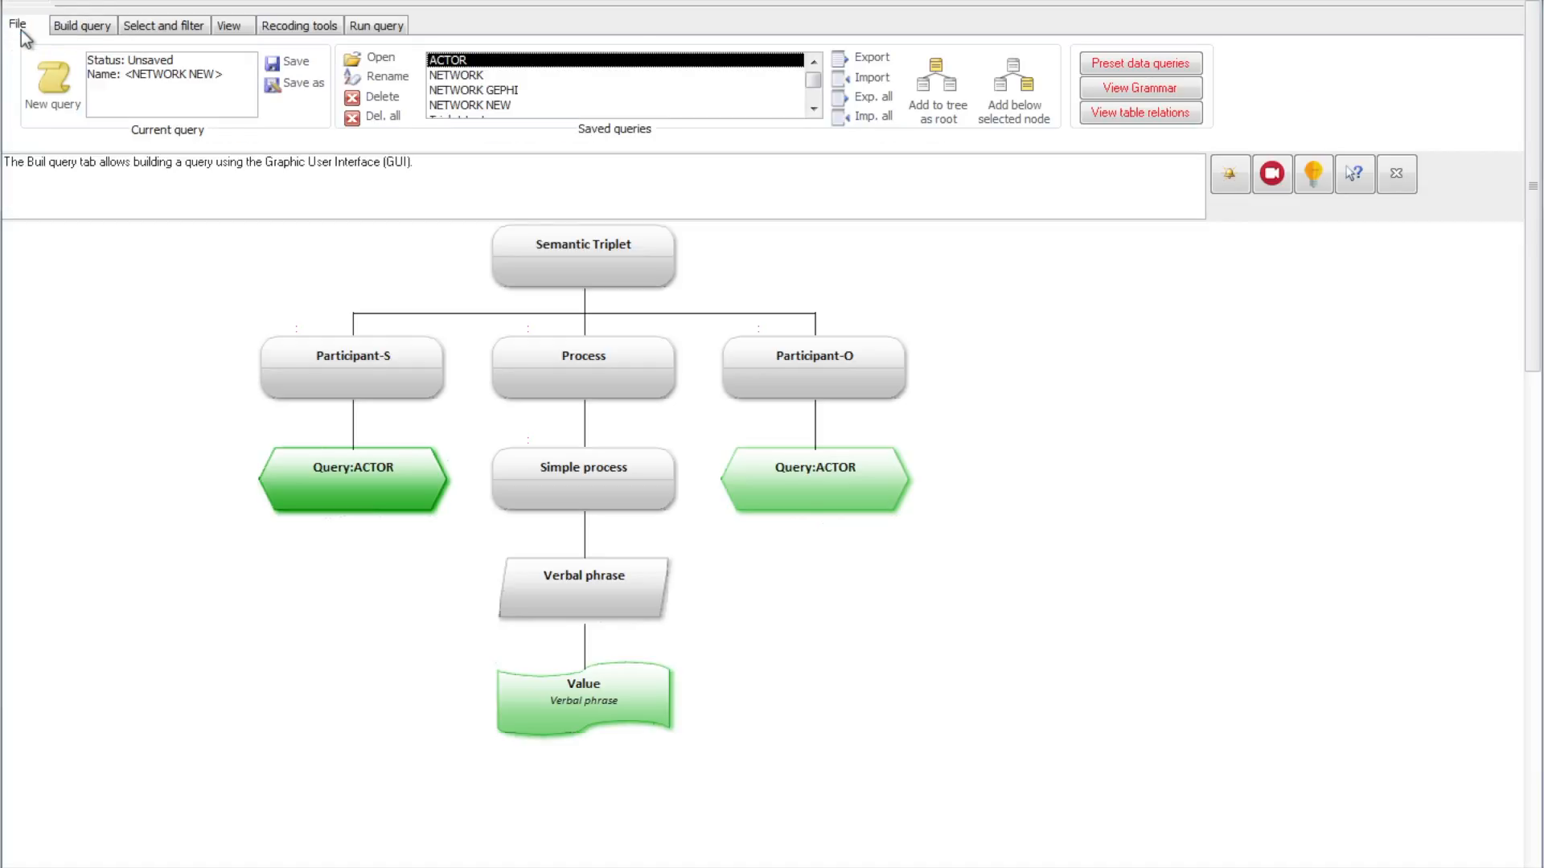
{"action": "left_click", "coordinate": [813, 111]}
{"action": "double_click", "coordinate": [483, 106]}
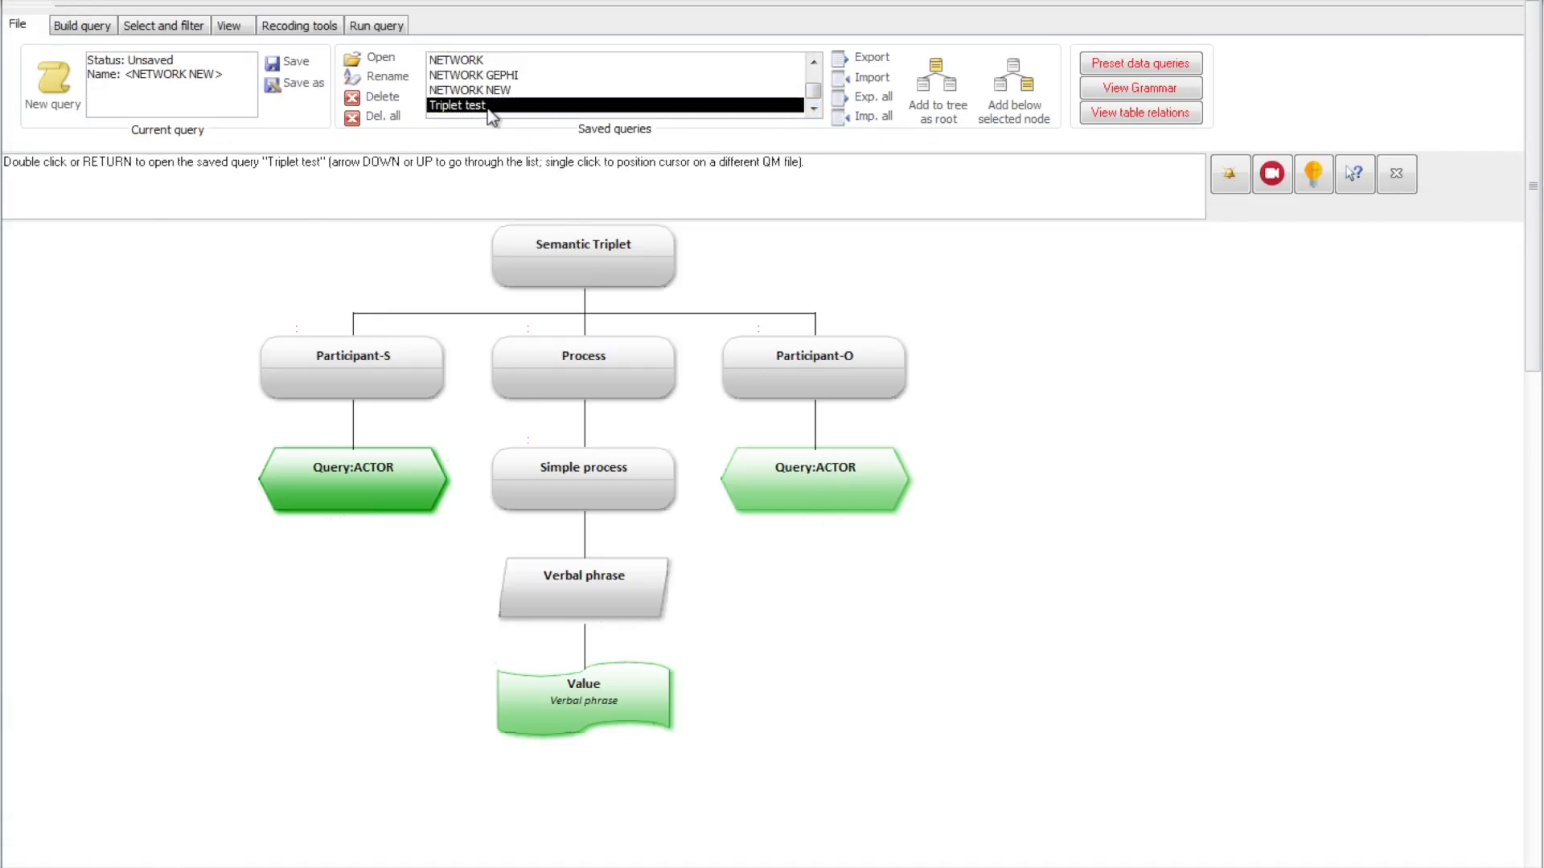
{"action": "left_click", "coordinate": [886, 529]}
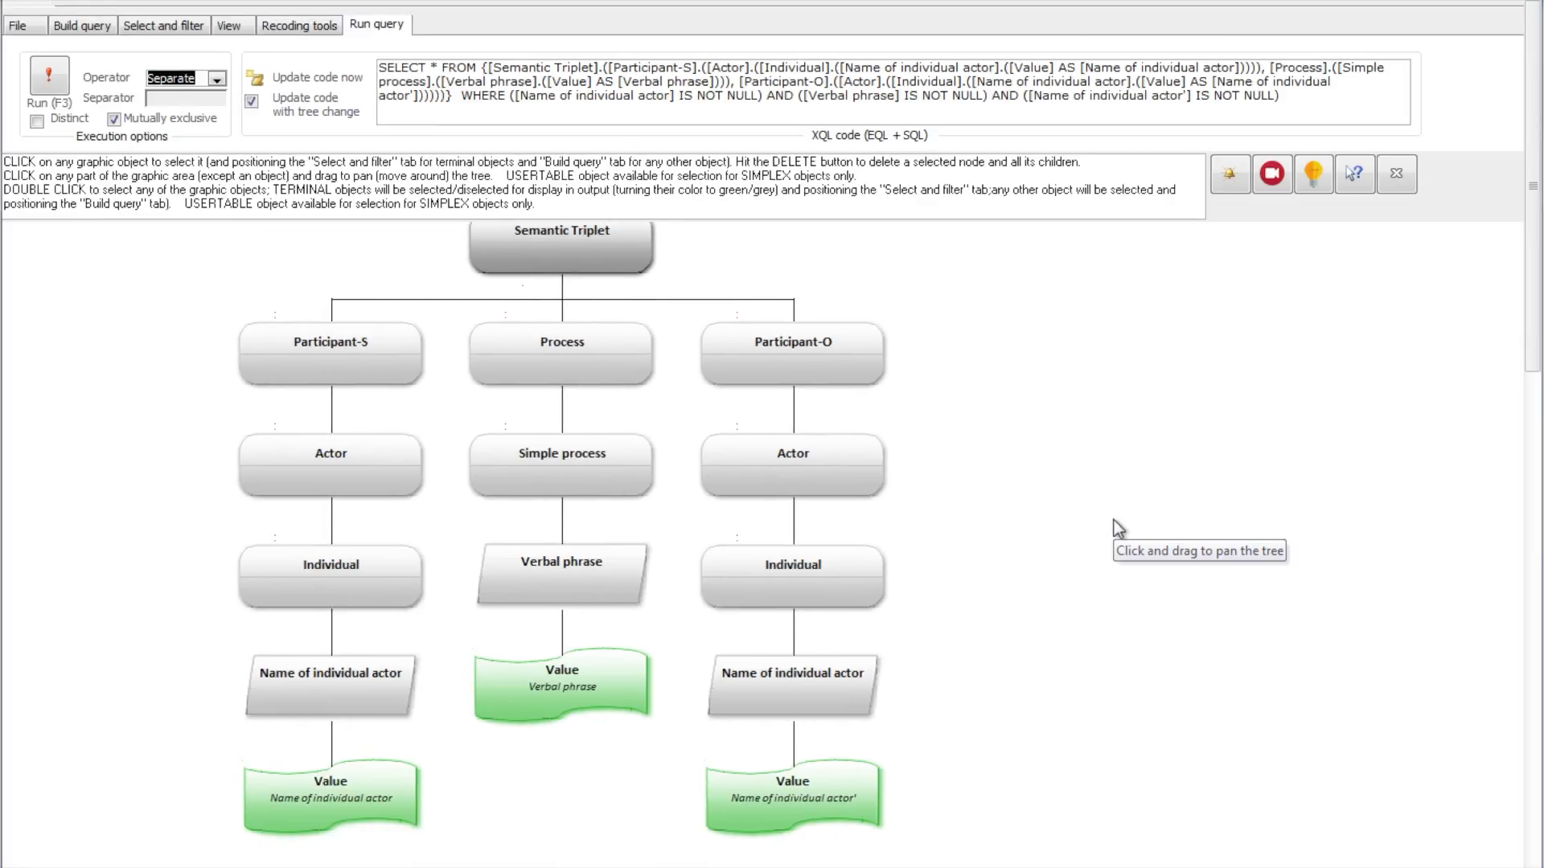
Step: Delete the Actor nodes and all their children below both Participant-O and Participant-S
{"action": "left_click", "coordinate": [783, 460]}
{"action": "key", "text": "Delete"}
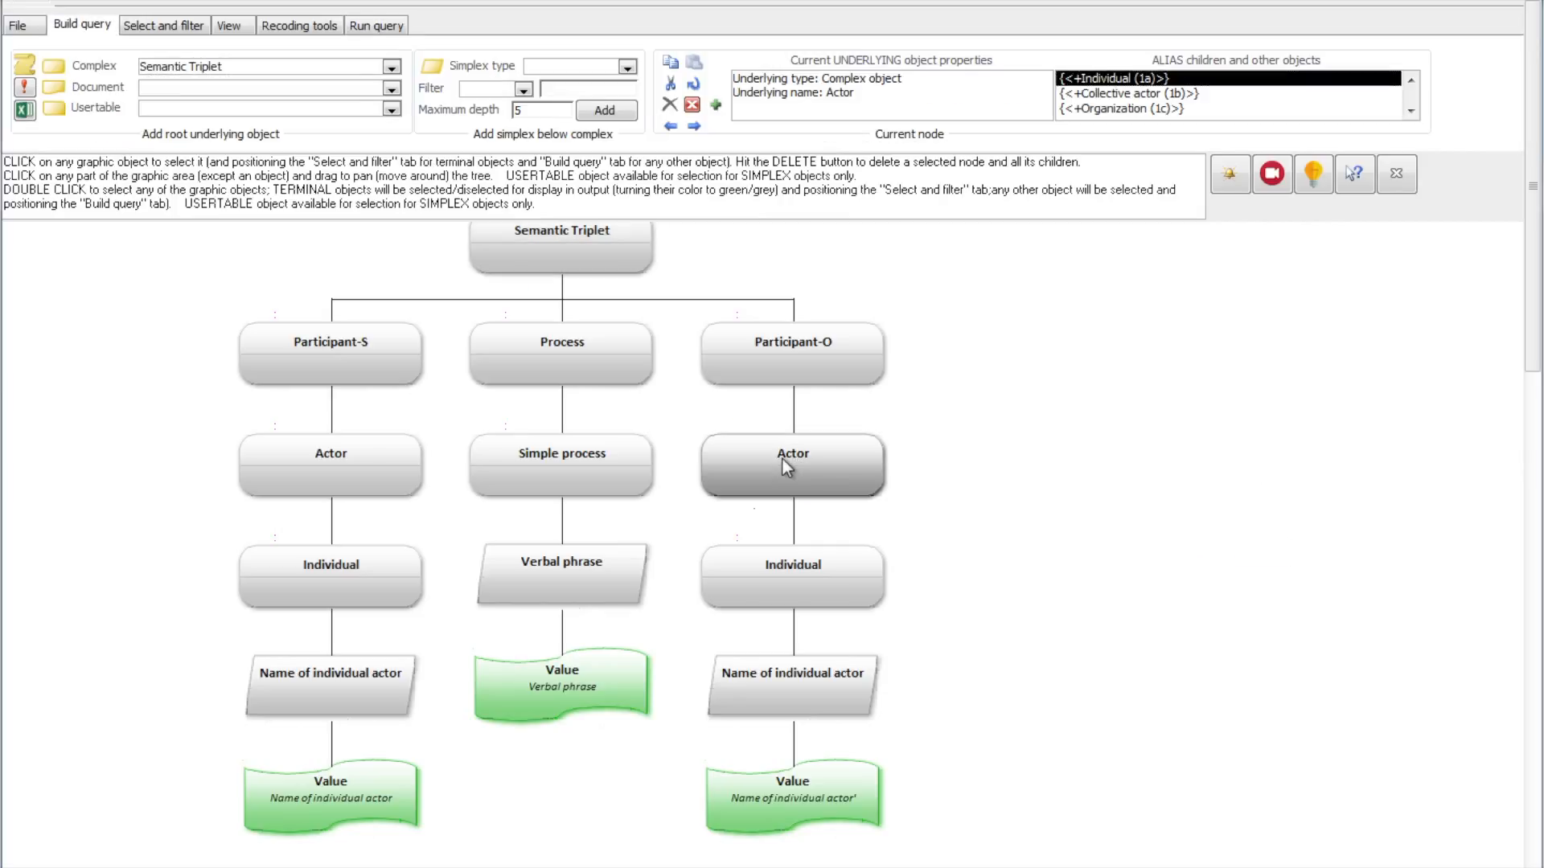
{"action": "left_click", "coordinate": [403, 454]}
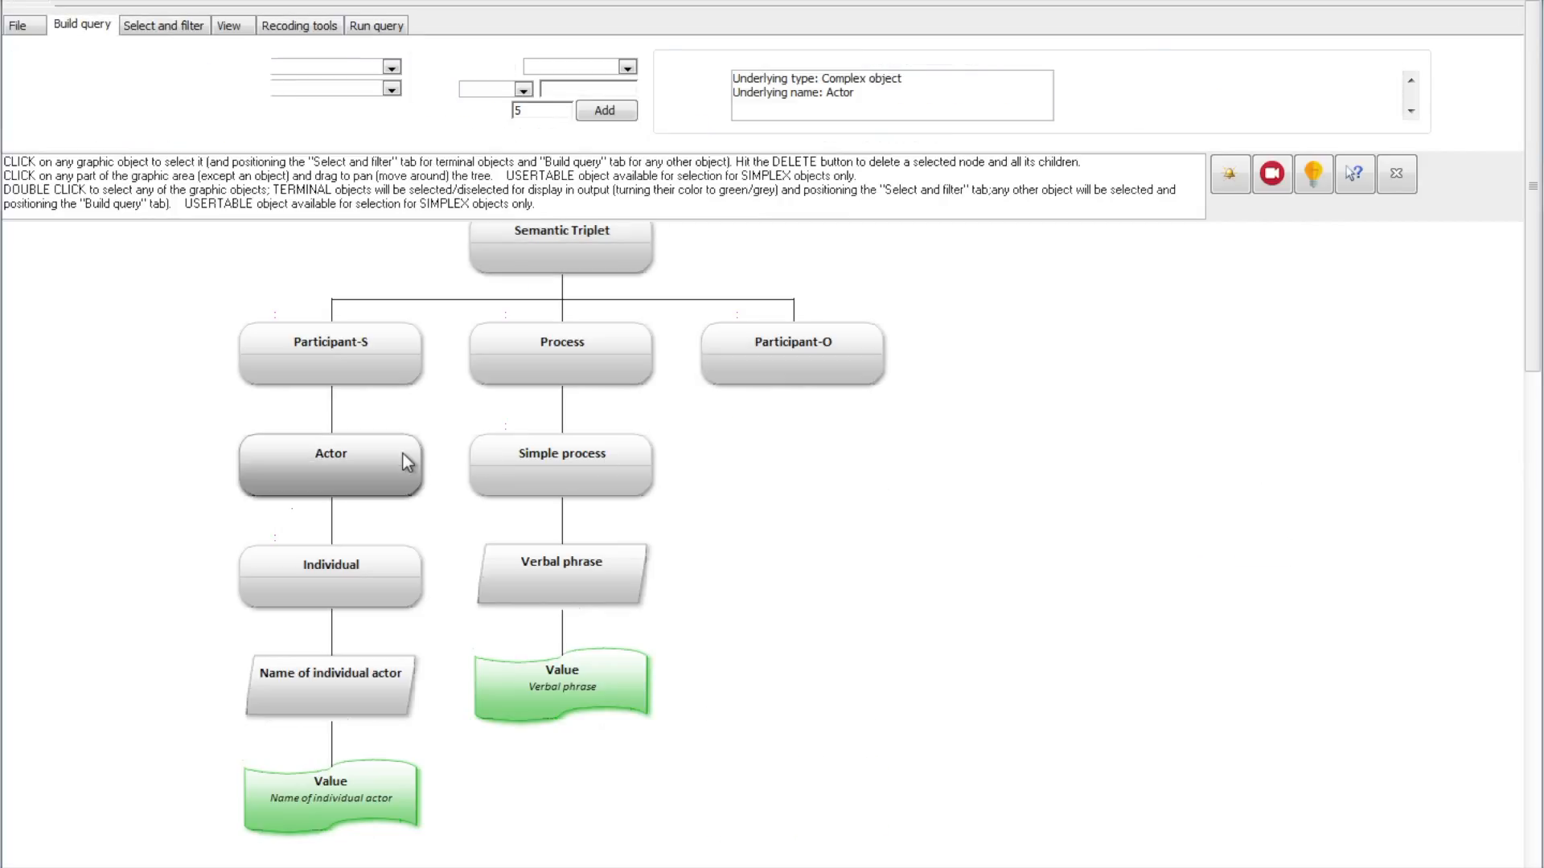
{"action": "key", "text": "Delete"}
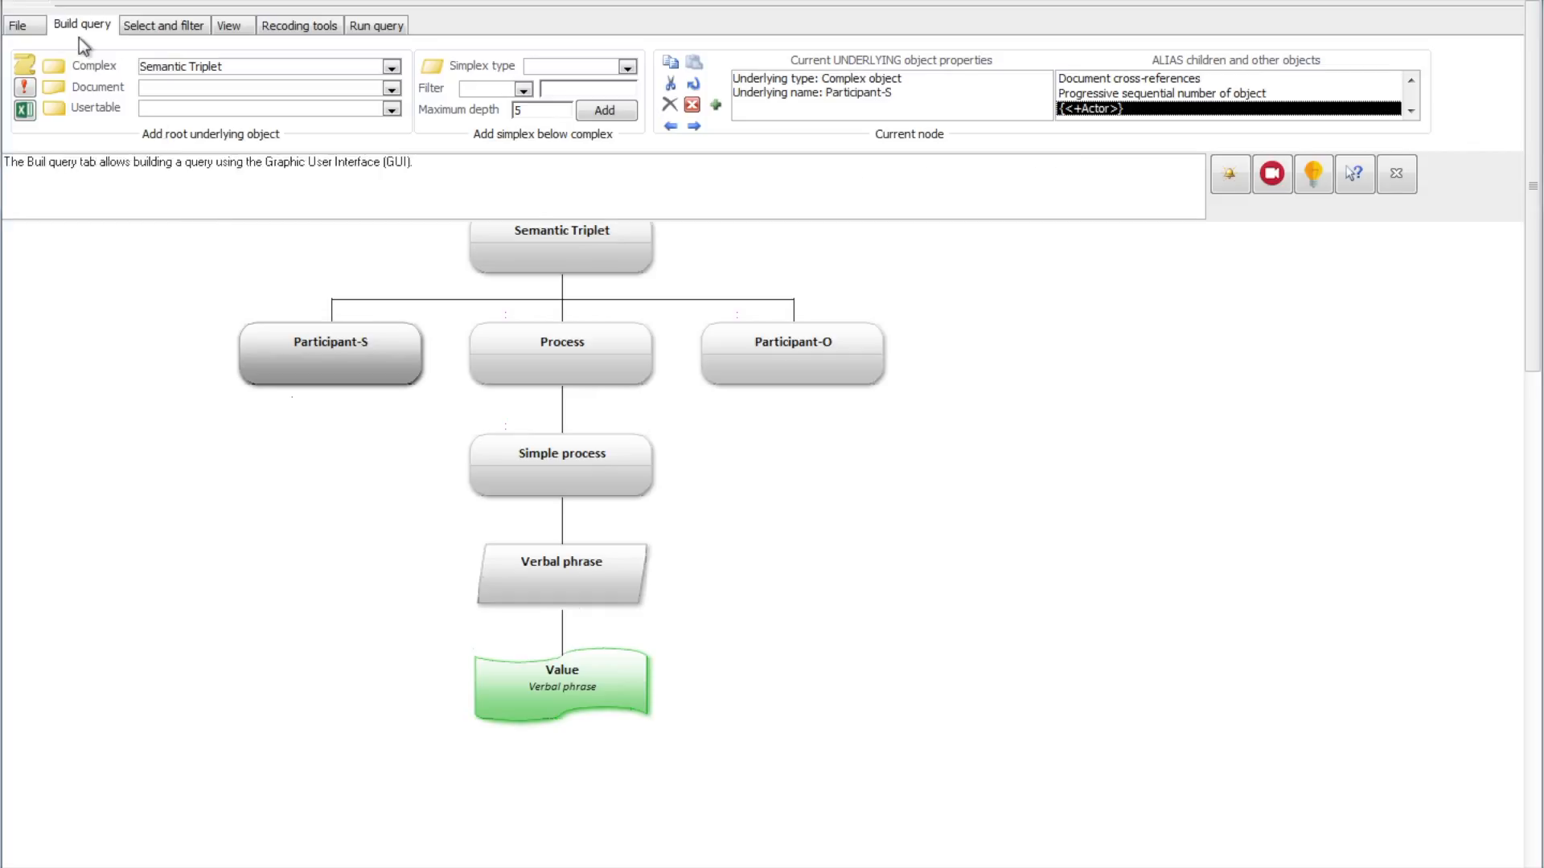
Step: Add the saved ACTOR query as a linked subquery below Participant-S in the Triplet test tree
{"action": "left_click", "coordinate": [18, 24]}
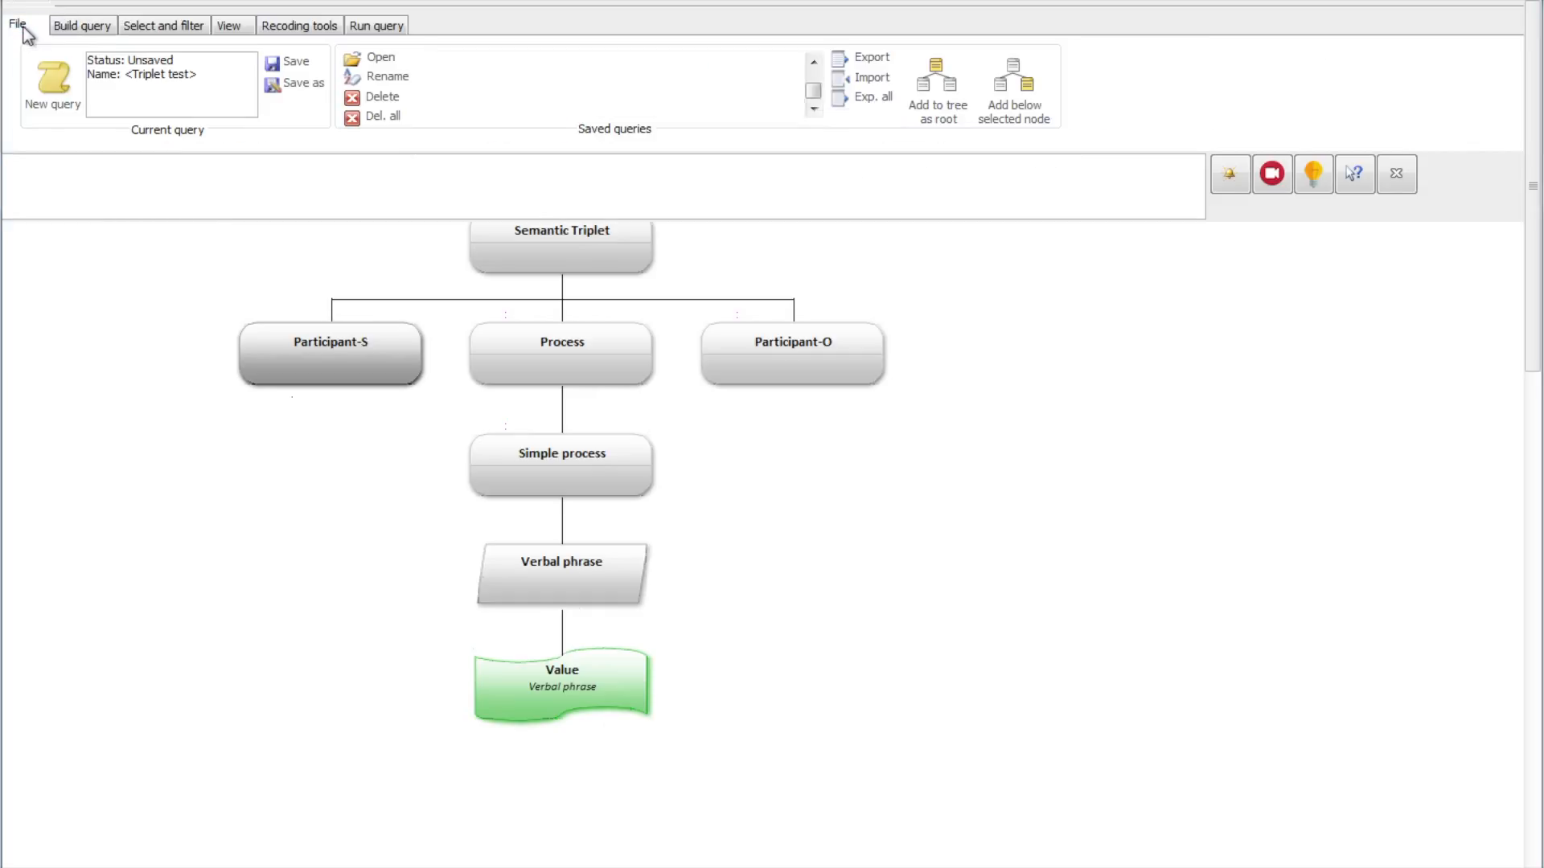
{"action": "left_click", "coordinate": [814, 60]}
{"action": "left_click", "coordinate": [540, 60]}
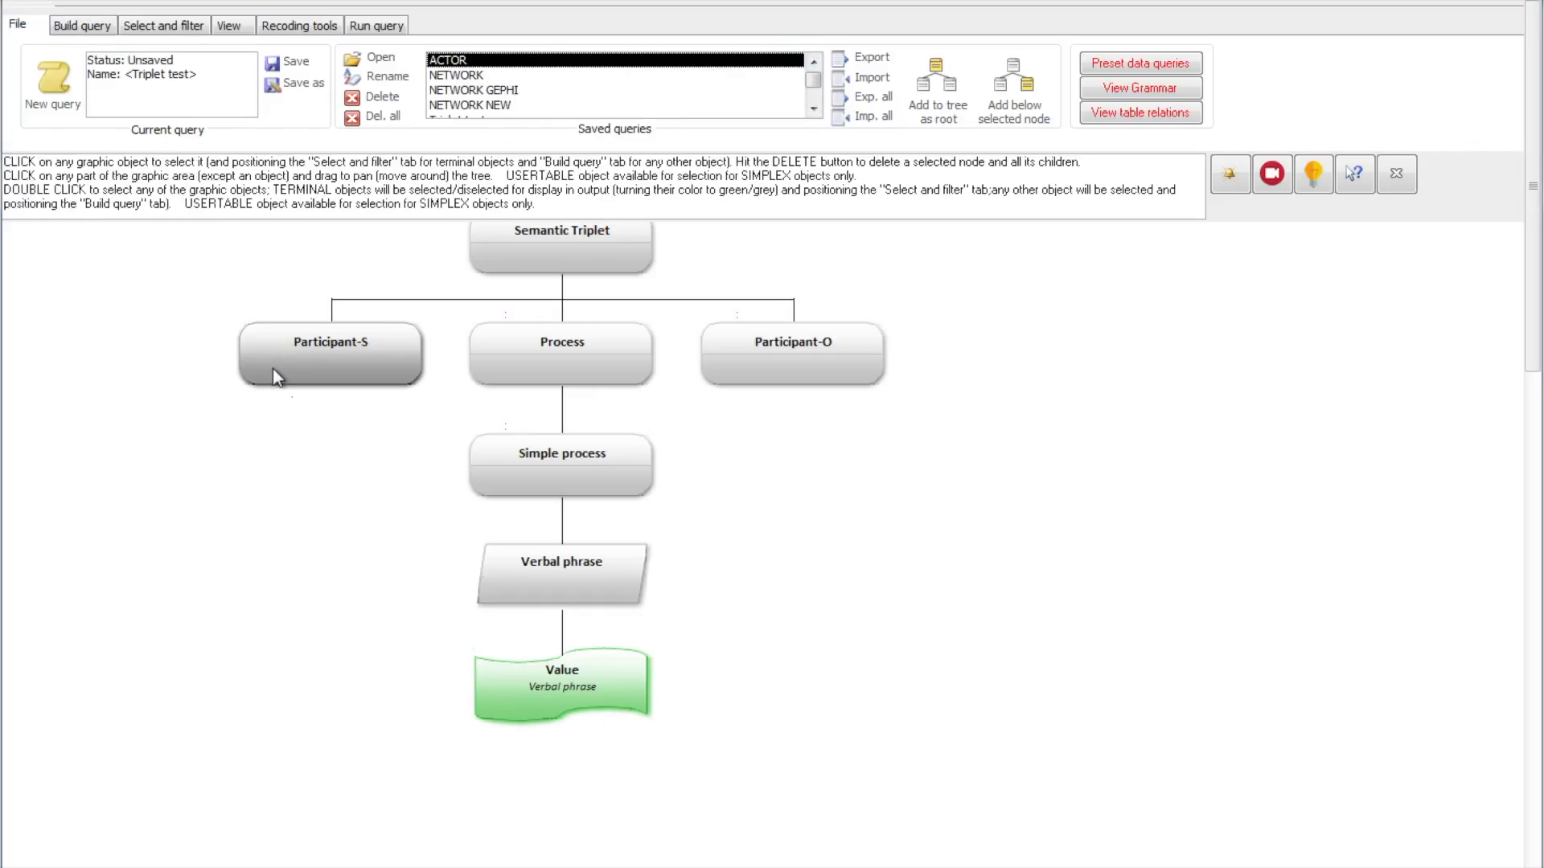
{"action": "left_click", "coordinate": [1020, 74]}
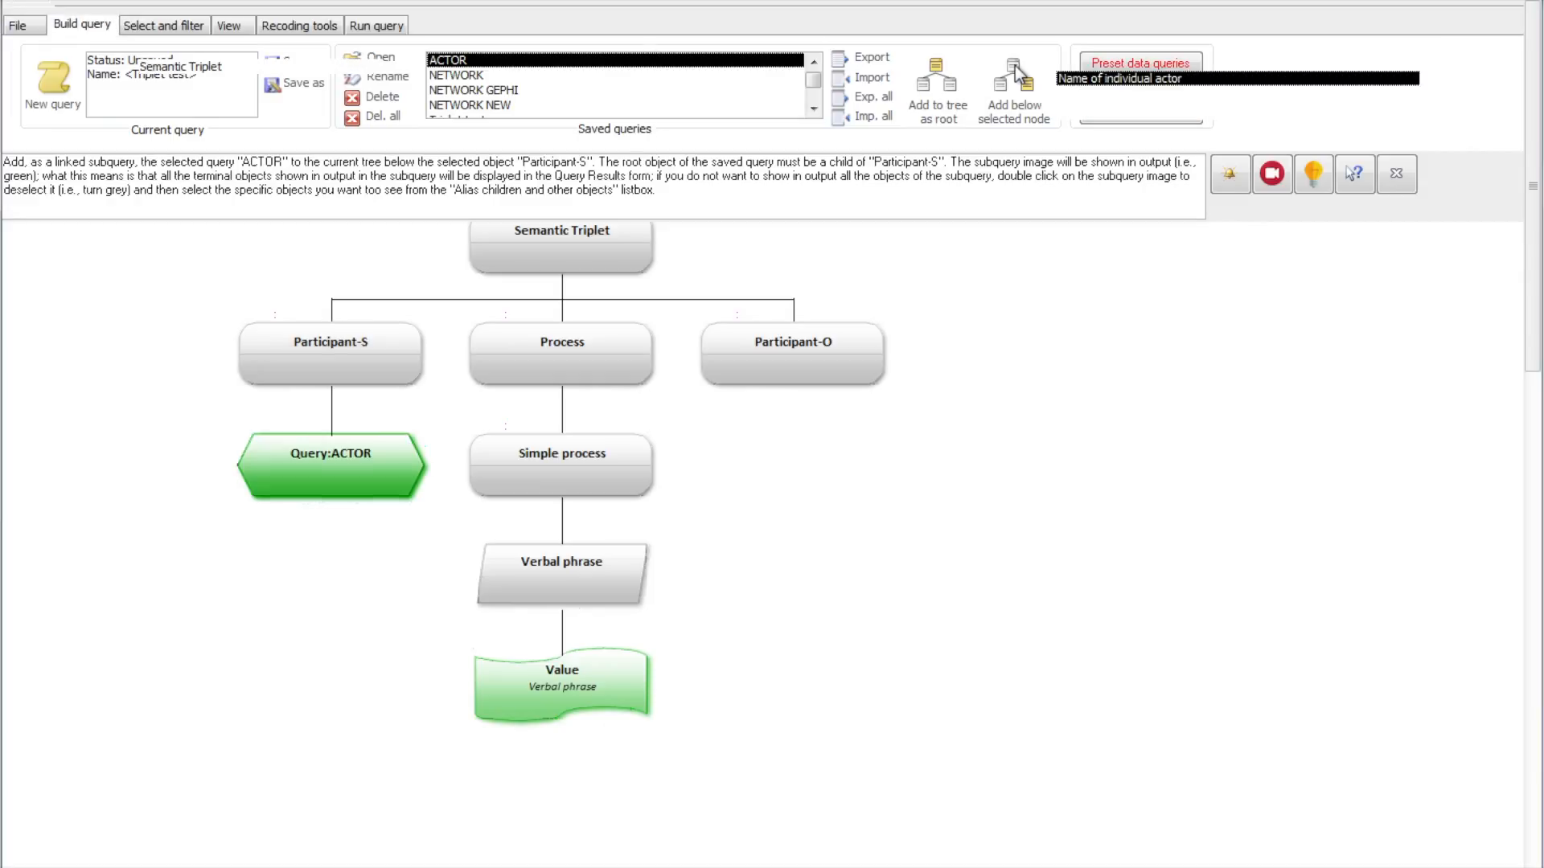
Step: Add the saved ACTOR query as a linked subquery below Participant-O and save the Triplet test query
{"action": "left_click", "coordinate": [842, 347]}
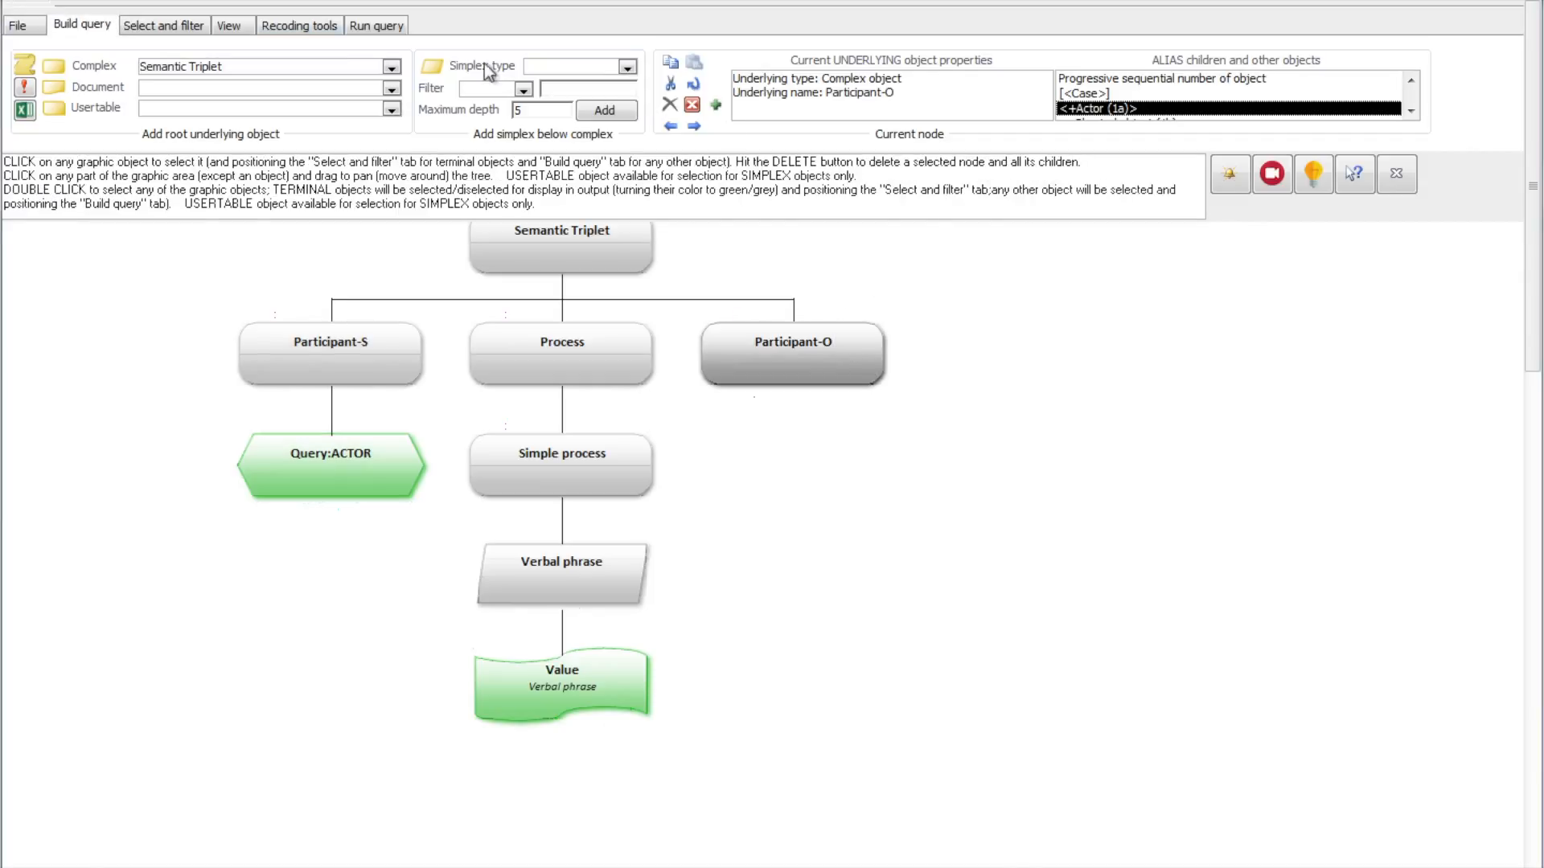
{"action": "left_click", "coordinate": [16, 25]}
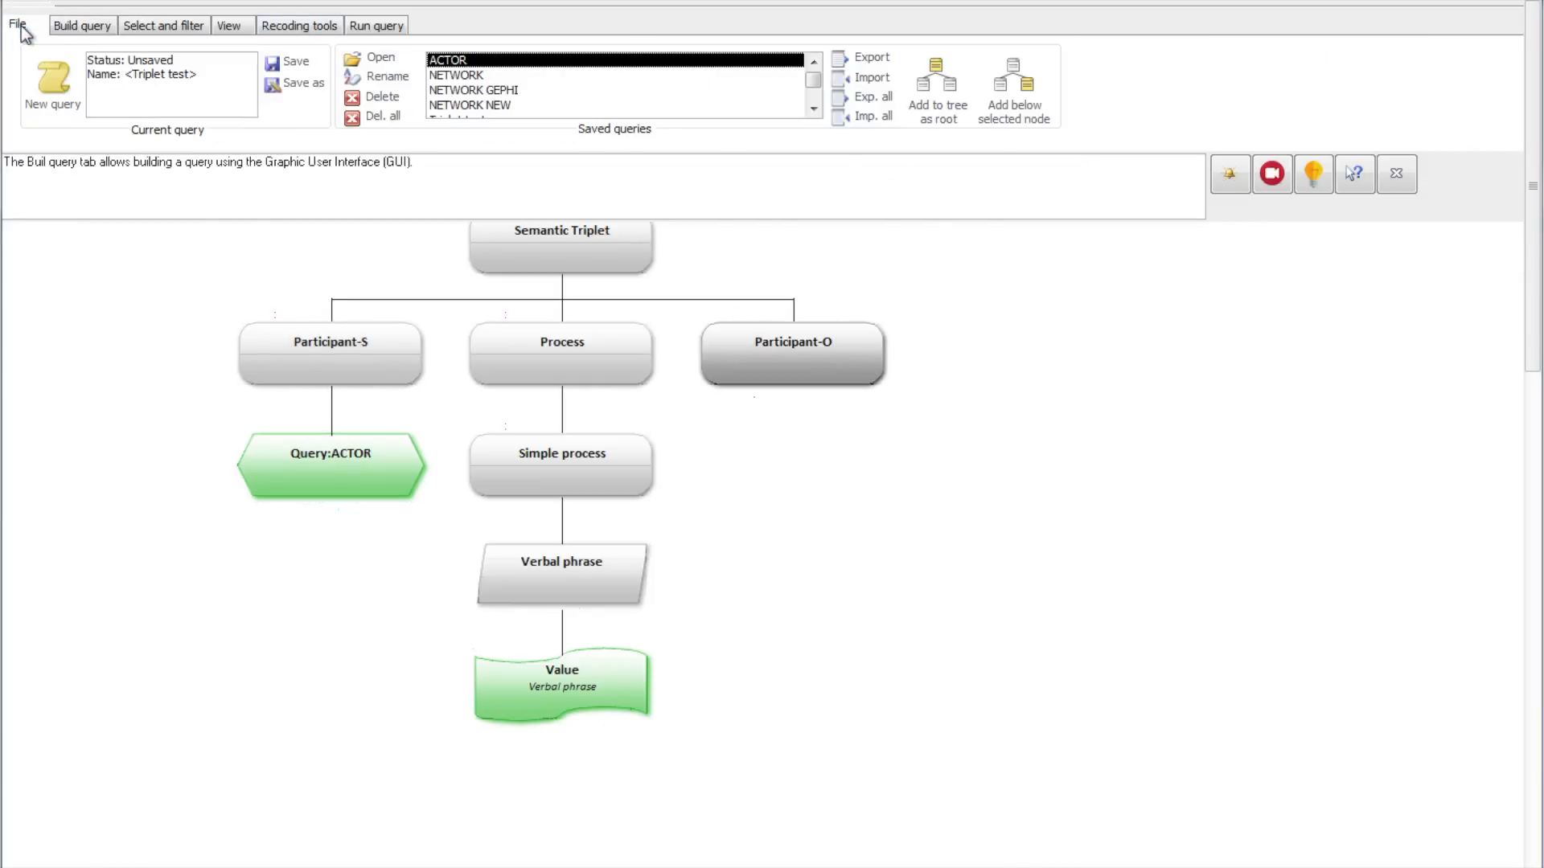
{"action": "left_click", "coordinate": [1014, 80]}
{"action": "left_click", "coordinate": [293, 64]}
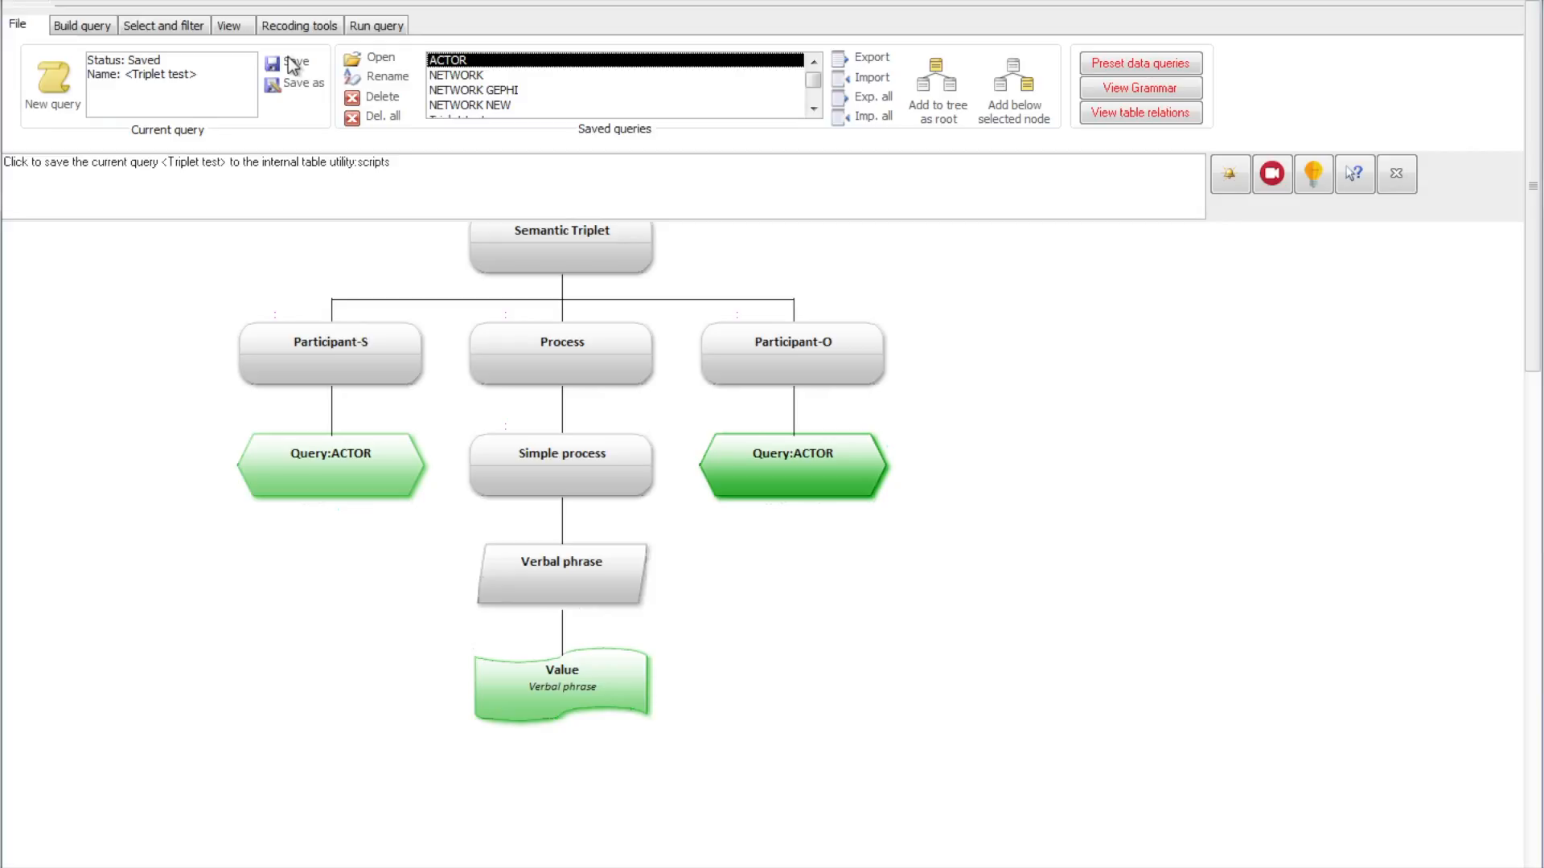
Step: Delete the Actor branch below Participant-O in the NETWORK query tree and expand Participant-O with all its direct children
{"action": "left_click", "coordinate": [105, 27]}
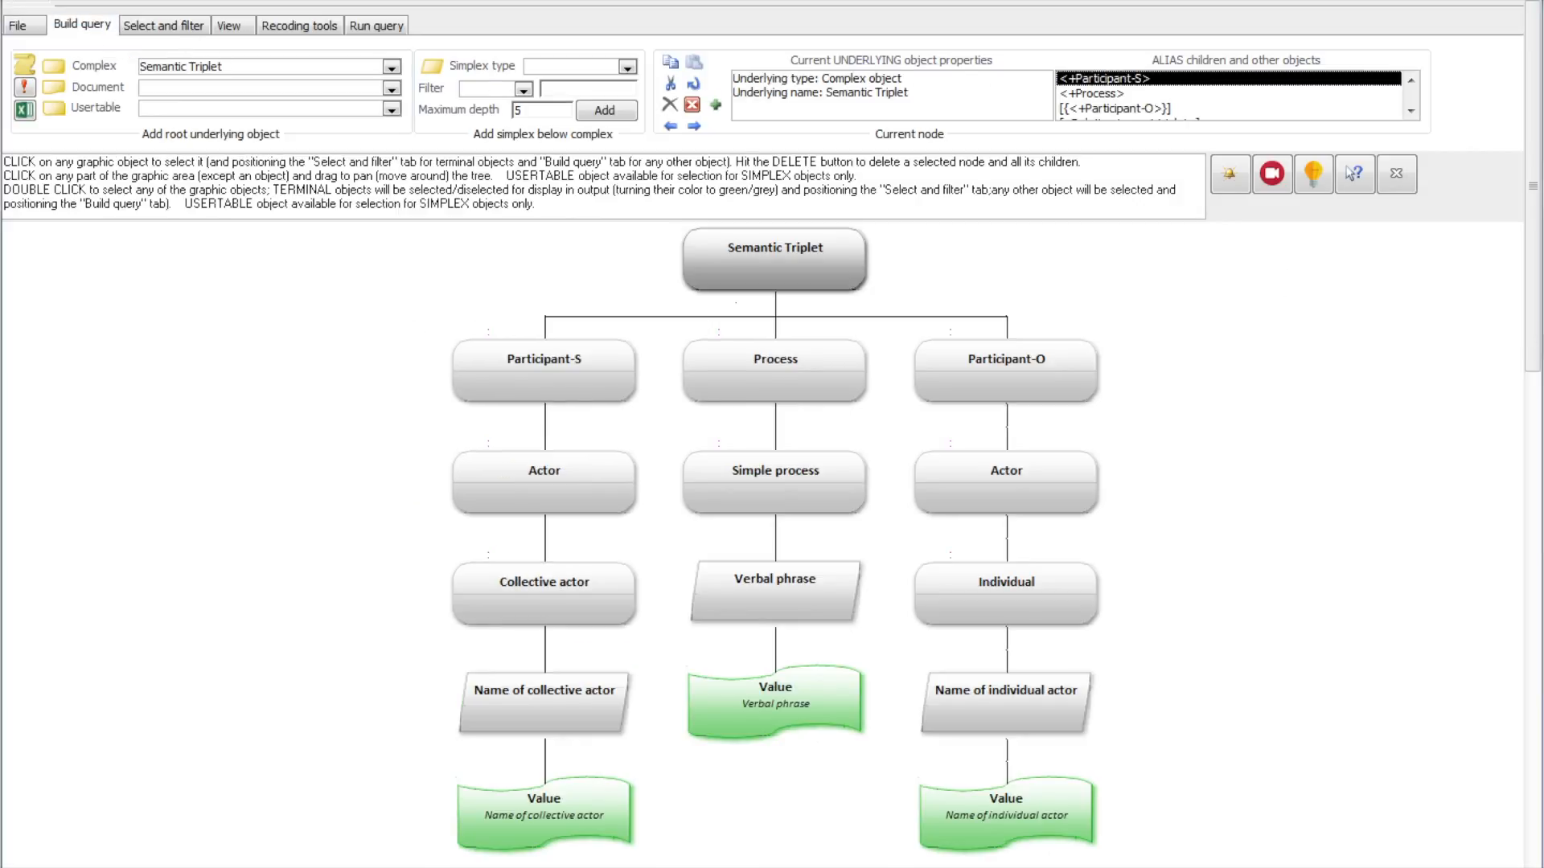
{"action": "left_click", "coordinate": [967, 475]}
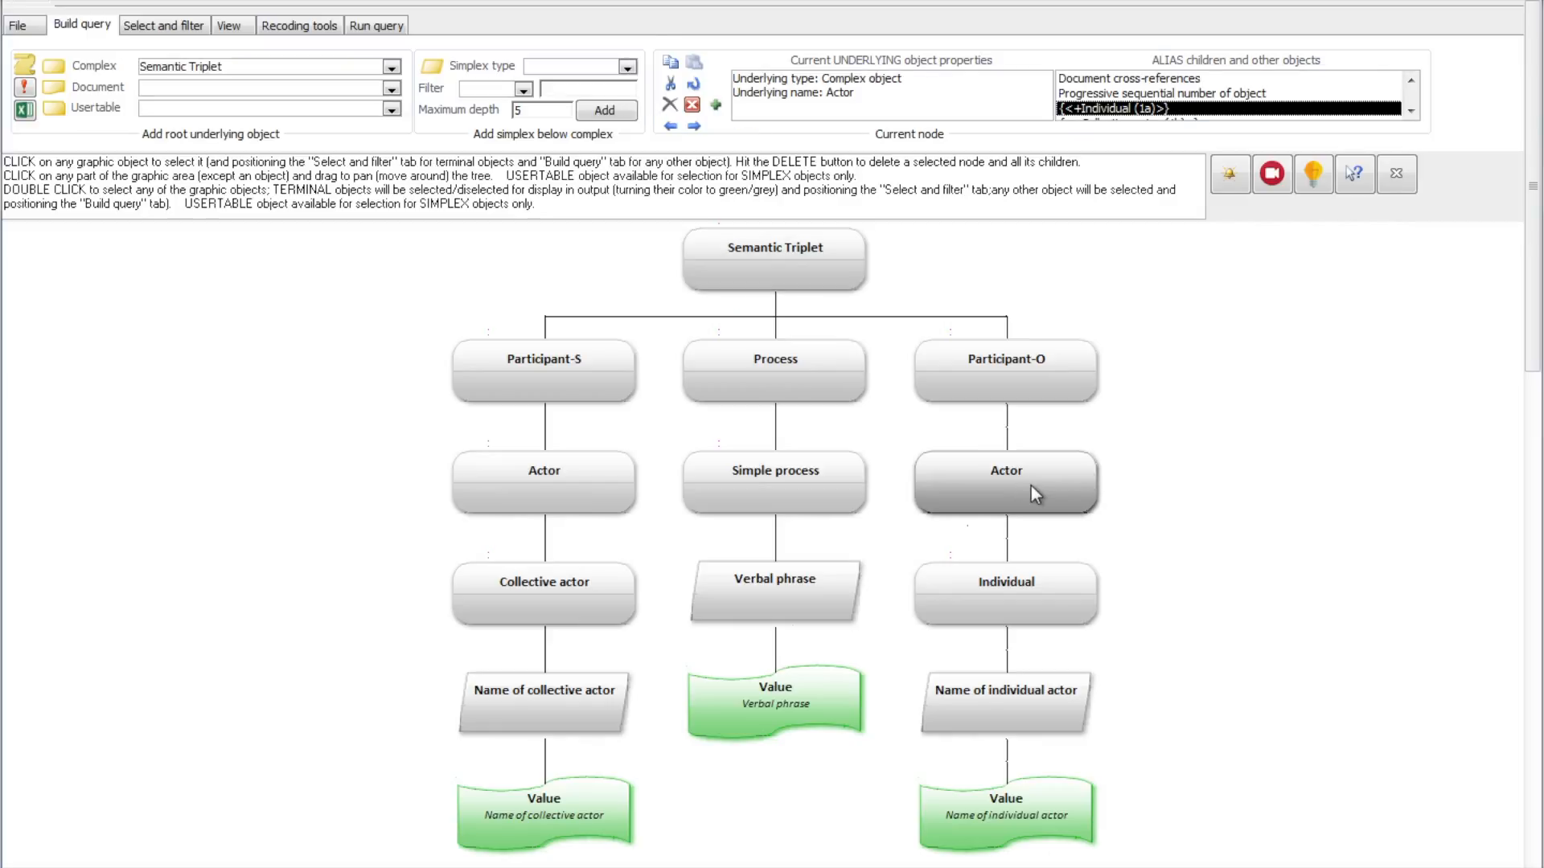
{"action": "left_click", "coordinate": [671, 107]}
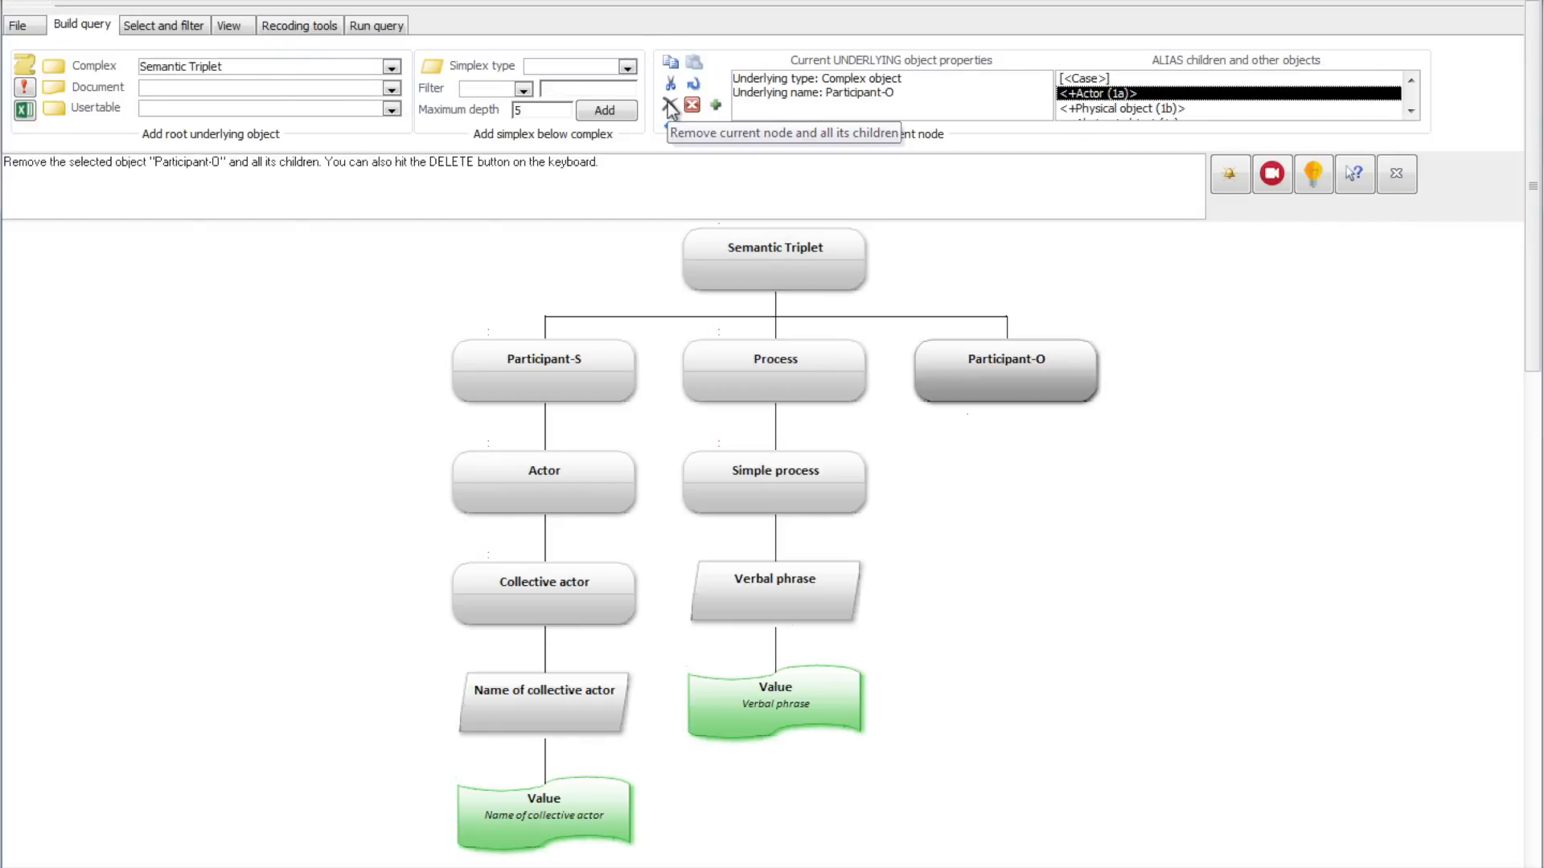
{"action": "left_click", "coordinate": [716, 106]}
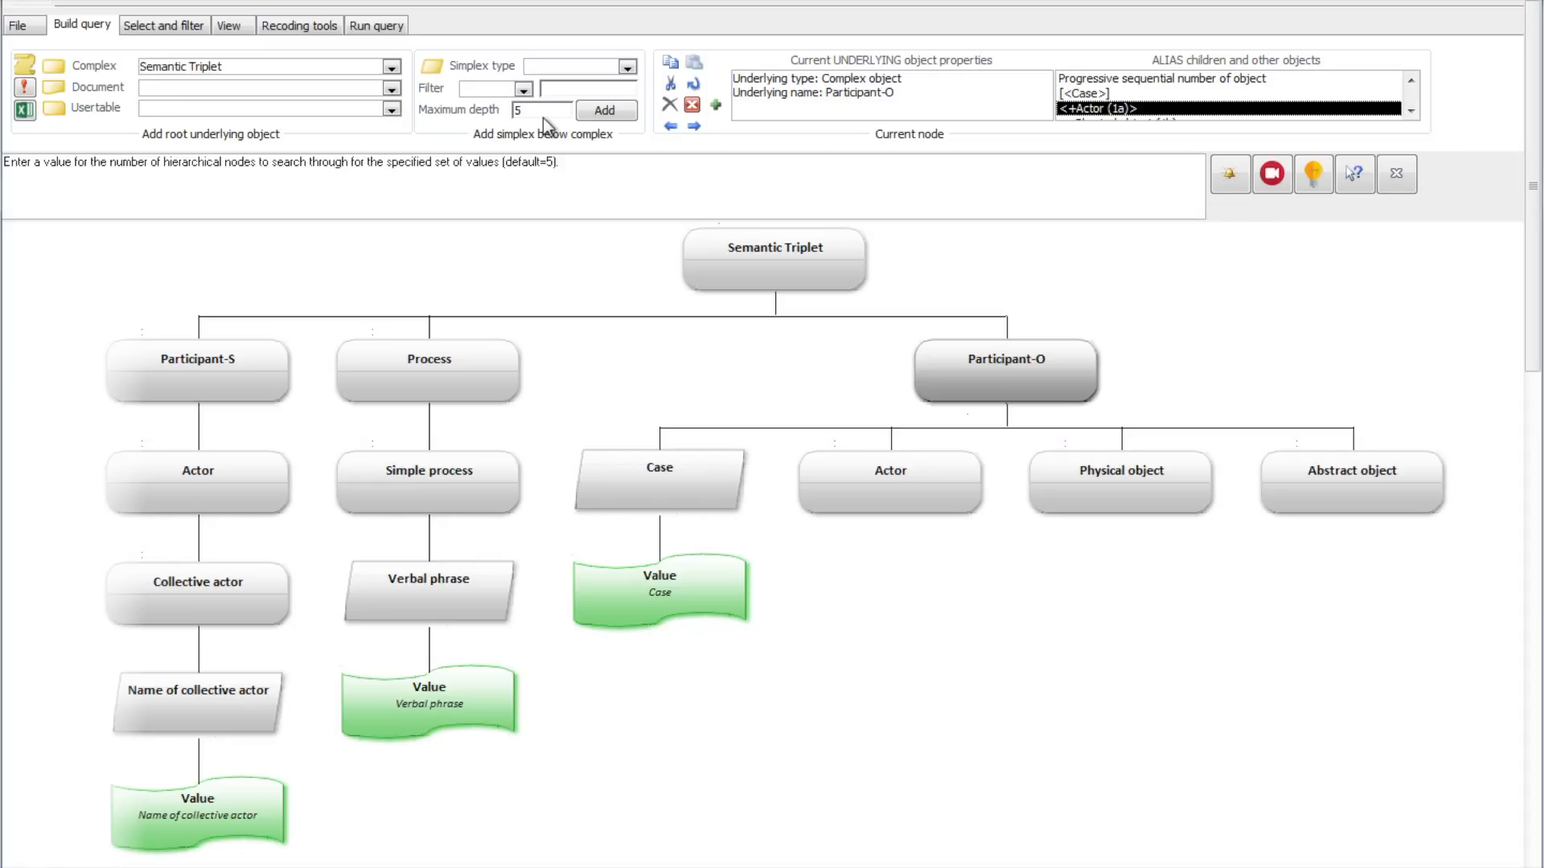
Step: Remove the expanded child nodes below Participant-O
{"action": "left_click", "coordinate": [993, 376]}
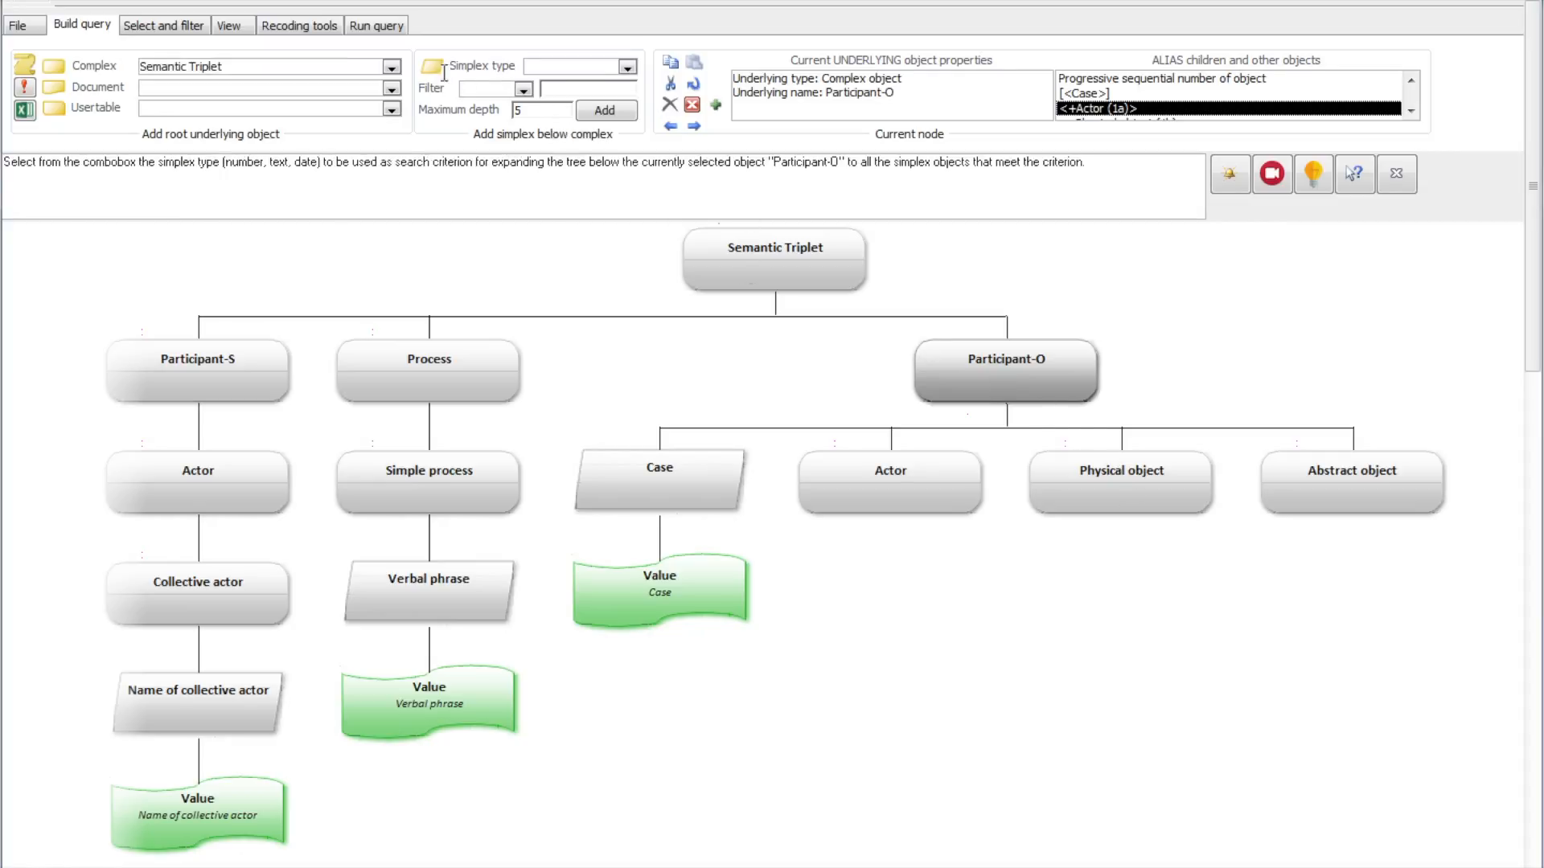
{"action": "left_click", "coordinate": [670, 106]}
{"action": "double_click", "coordinate": [1160, 109]}
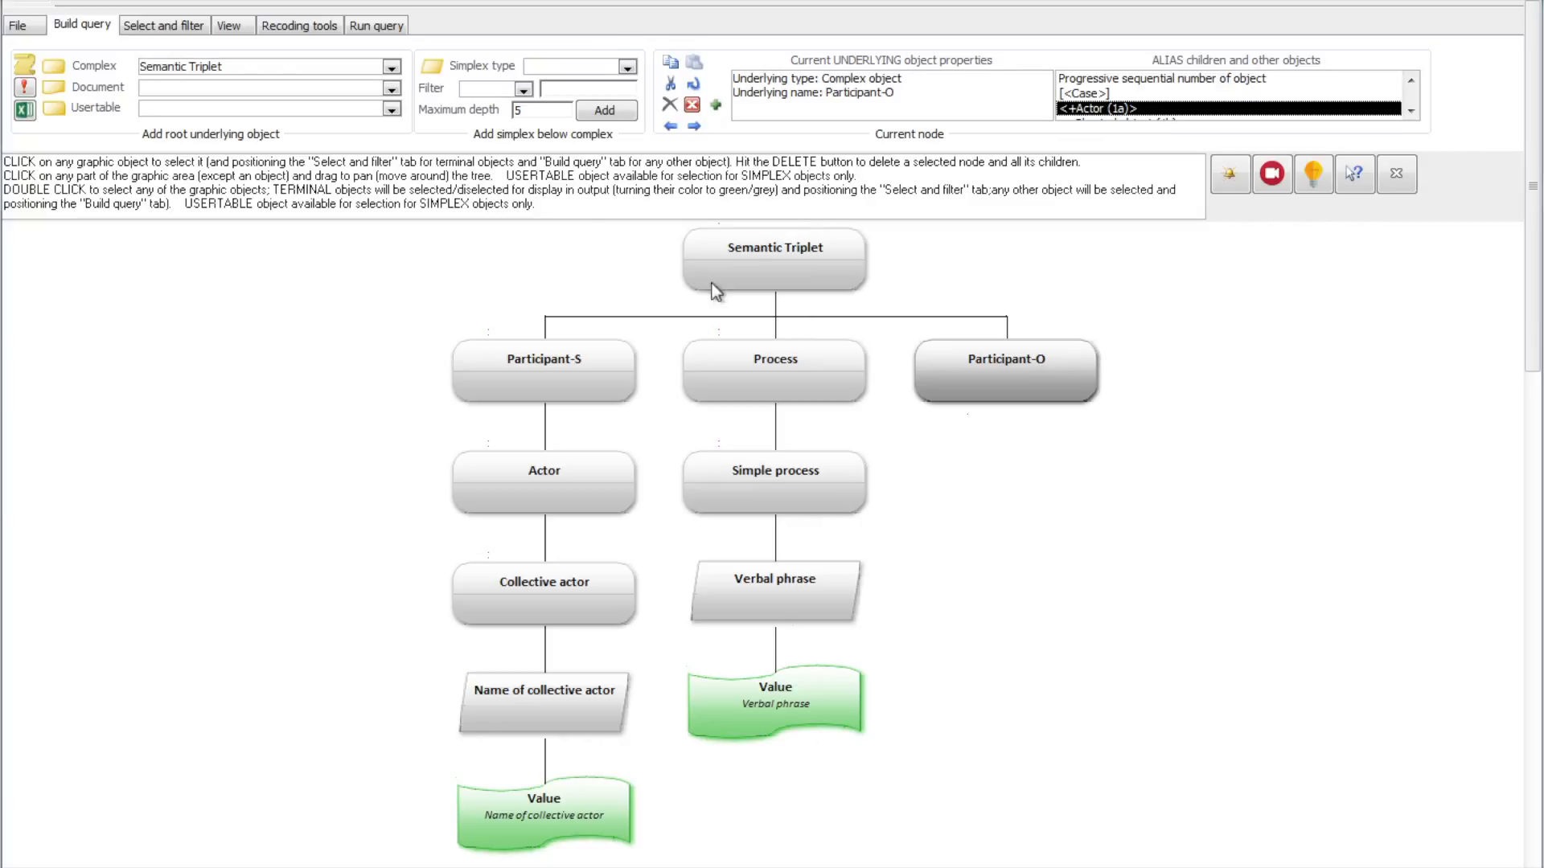
Step: Set the simplex search criterion to Strings with the filter LIKE negr* and a maximum depth of 5
{"action": "left_click", "coordinate": [627, 67]}
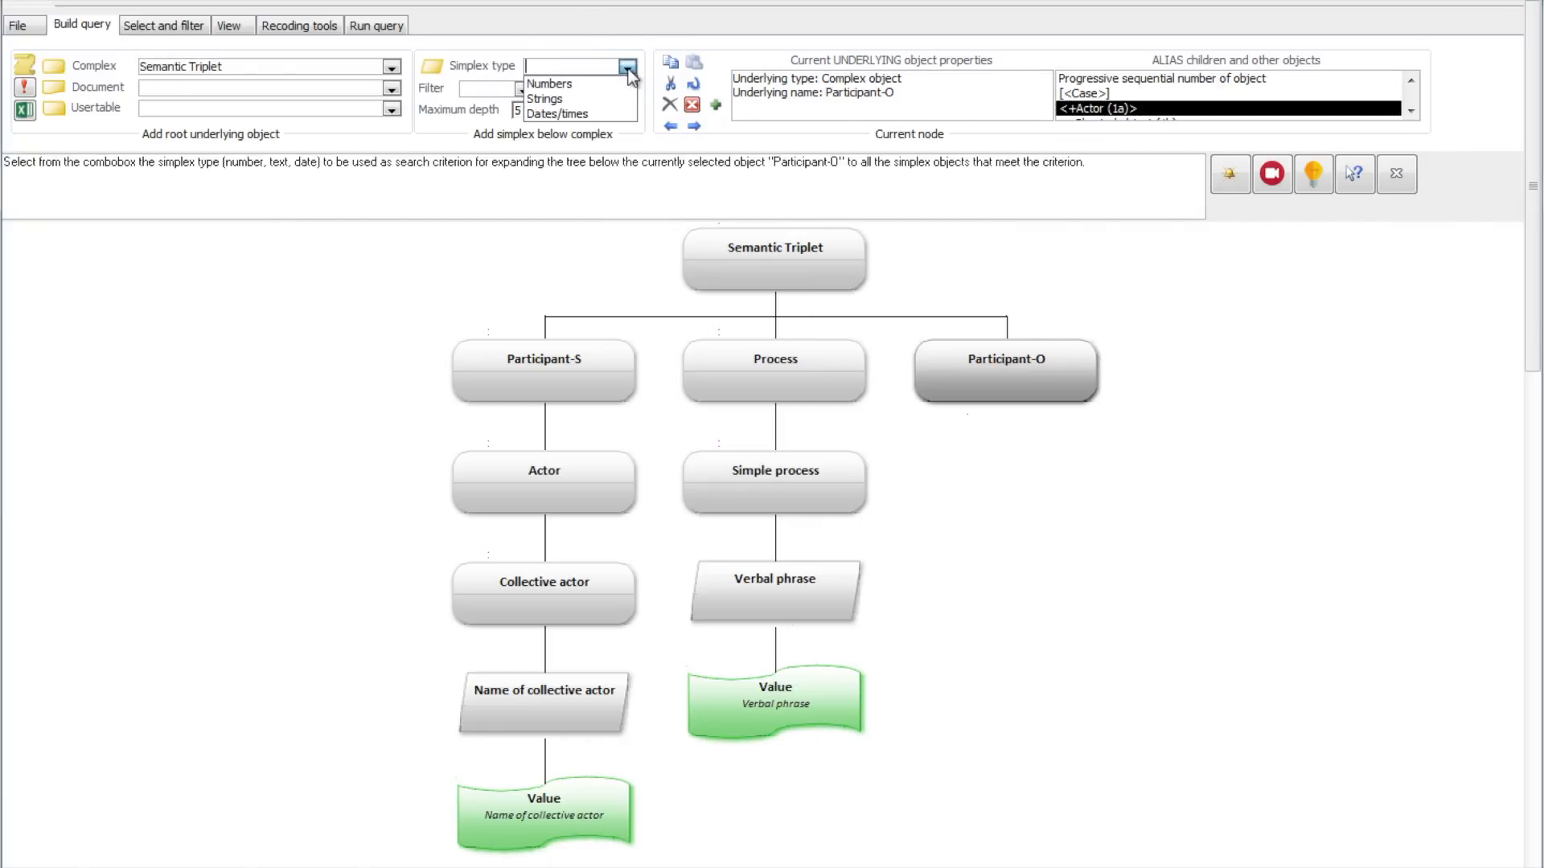
{"action": "left_click", "coordinate": [596, 99]}
{"action": "left_click", "coordinate": [572, 88]}
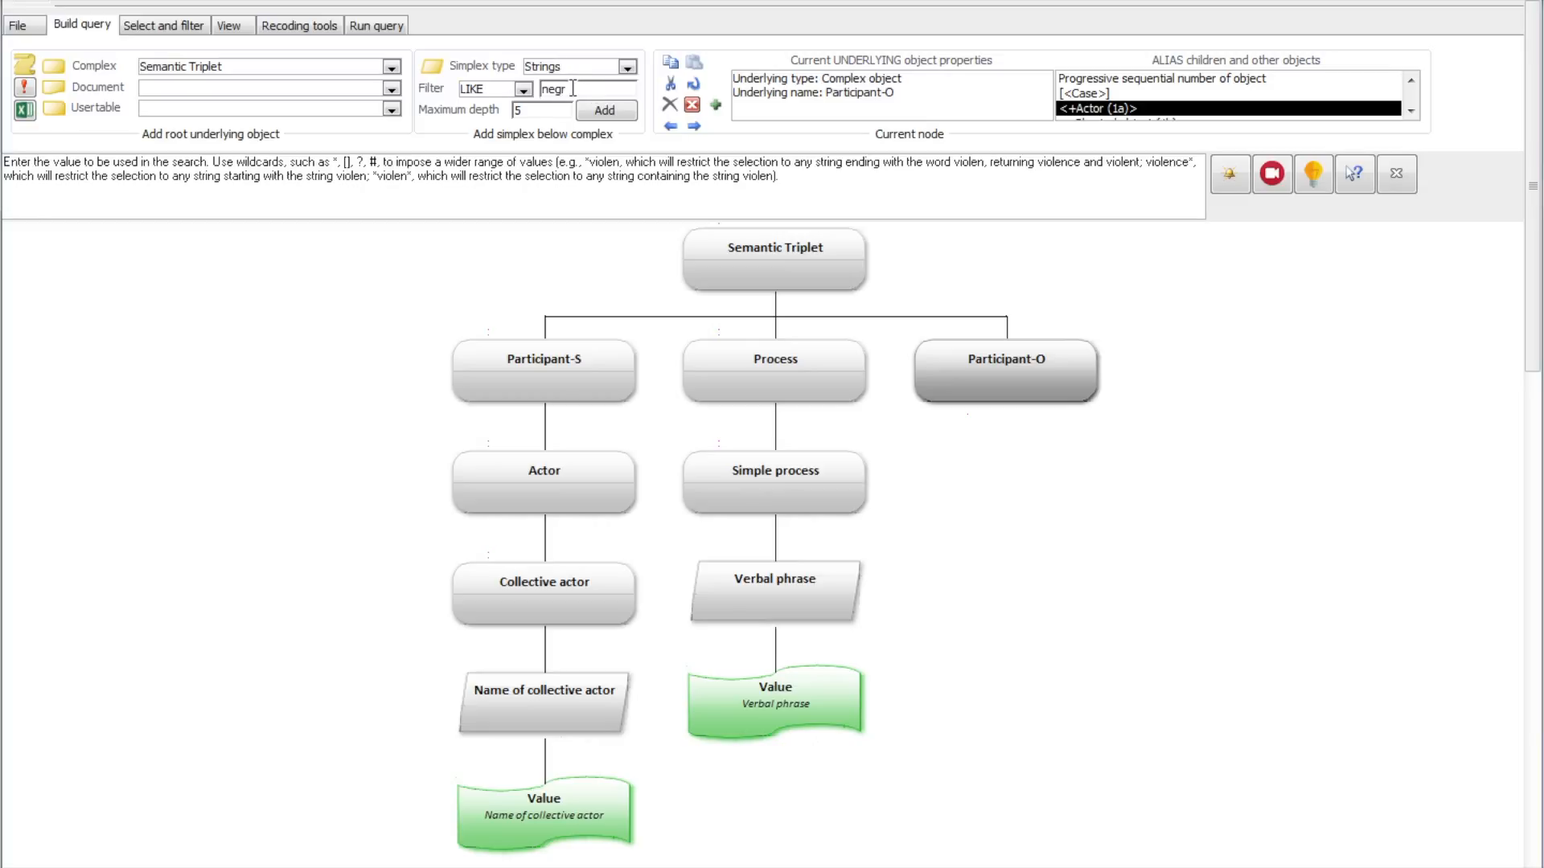
{"action": "type", "text": "negr*"}
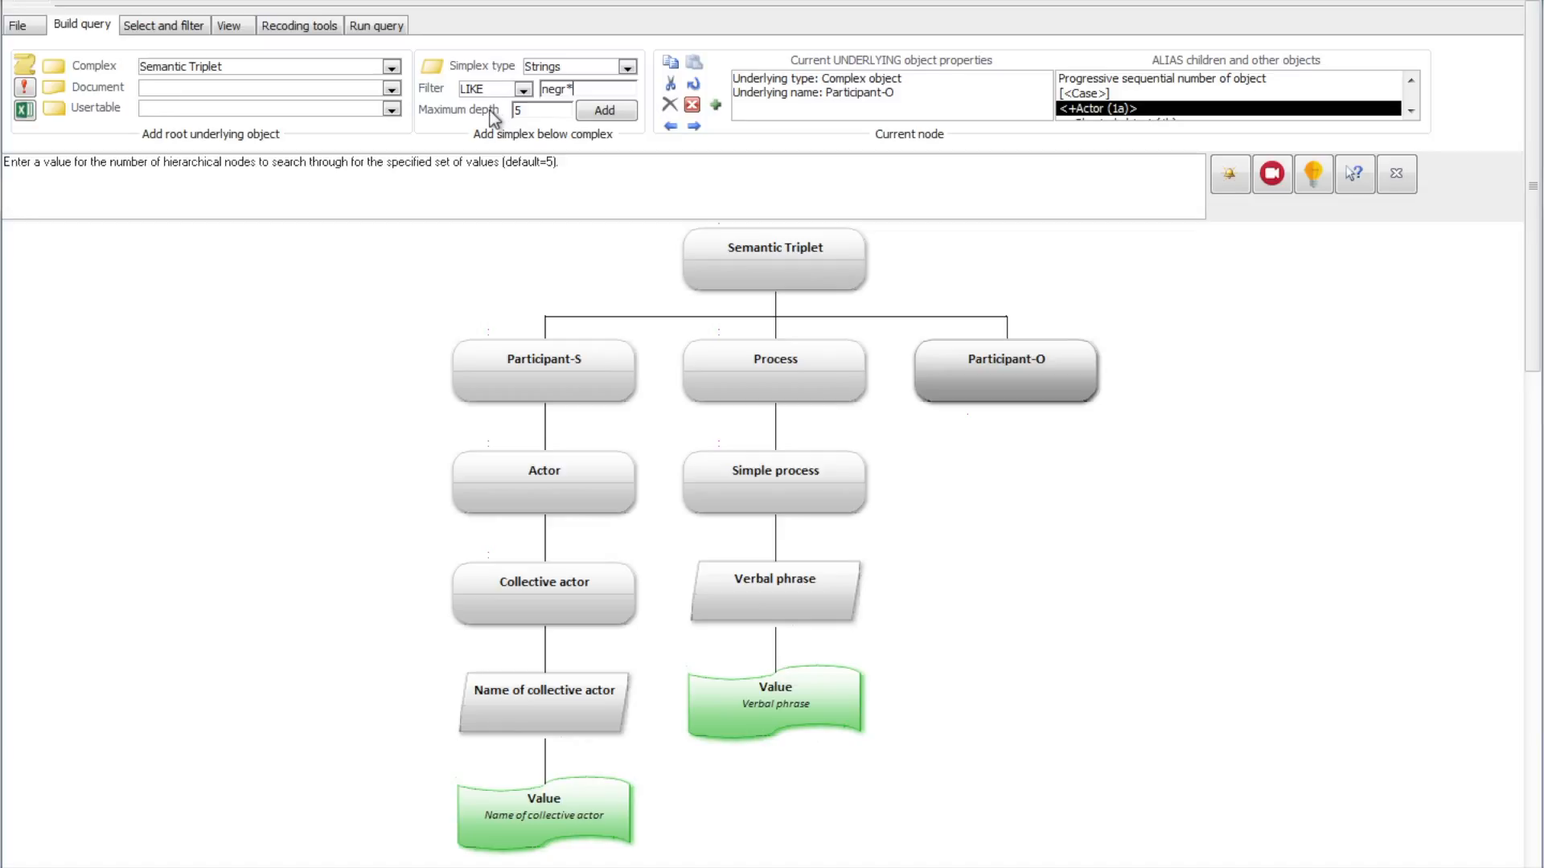
{"action": "left_click", "coordinate": [525, 117]}
Step: Add all simplex objects matching the search criterion, with their complex parents, below Participant-O
{"action": "left_click", "coordinate": [629, 112]}
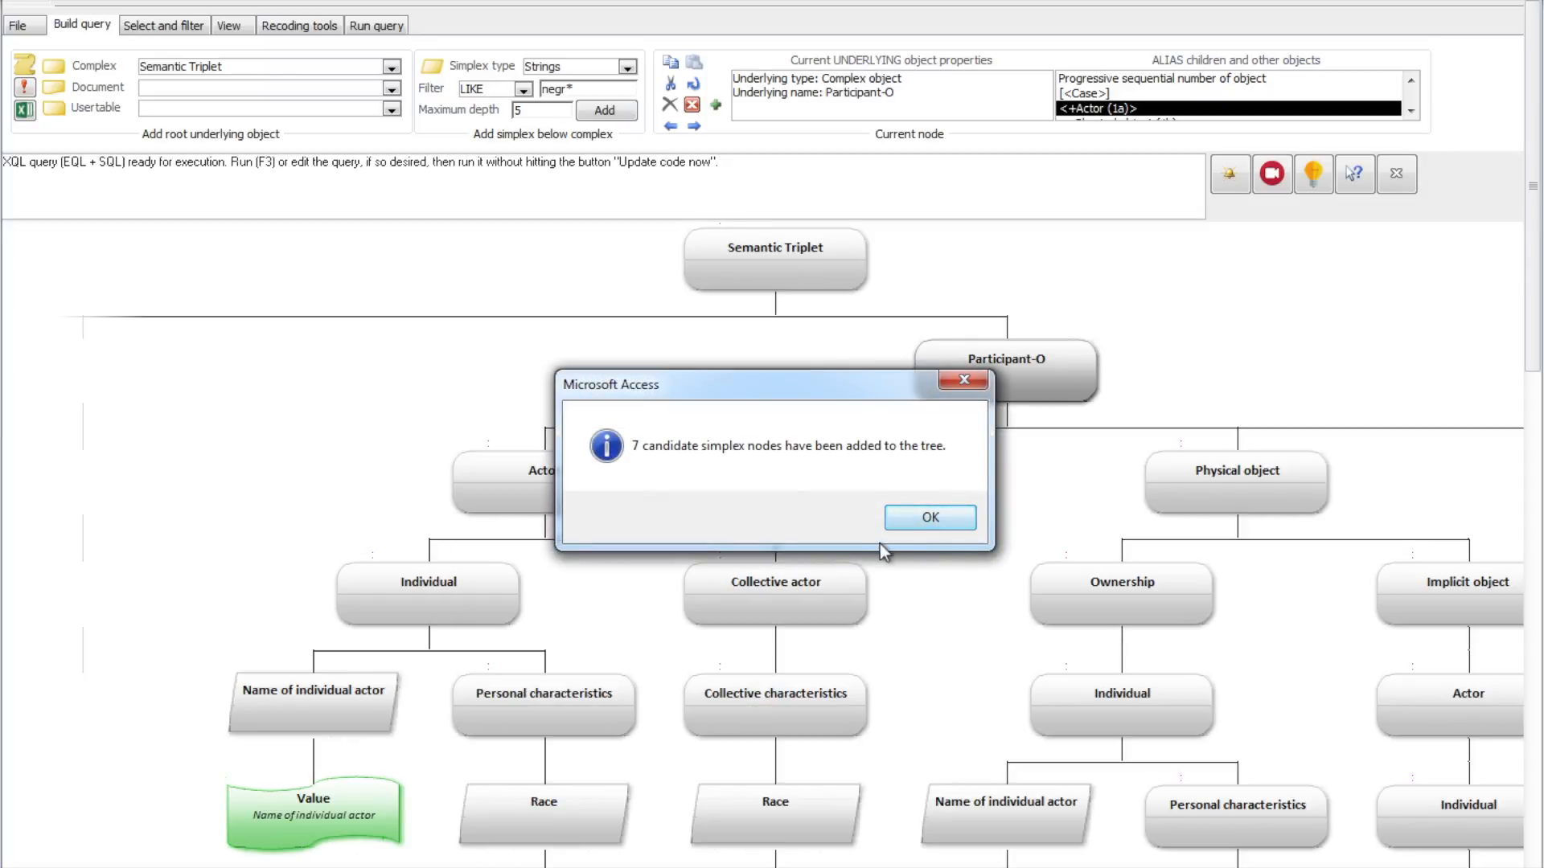
{"action": "left_click", "coordinate": [922, 529]}
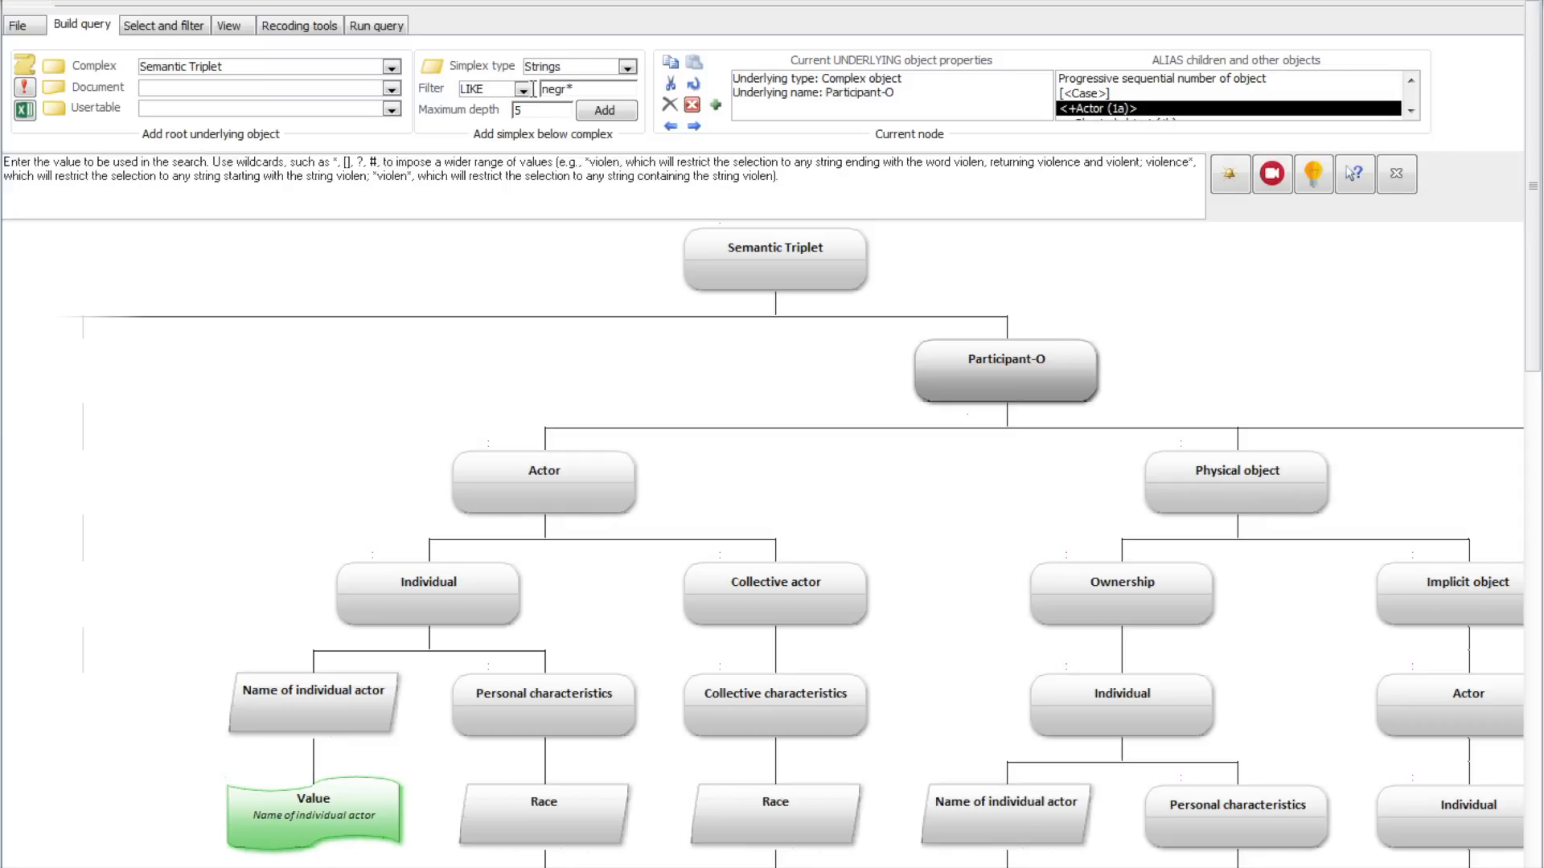
{"action": "left_click_drag", "start_coordinate": [584, 89], "coordinate": [538, 88]}
{"action": "left_click_drag", "start_coordinate": [1201, 622], "coordinate": [992, 553]}
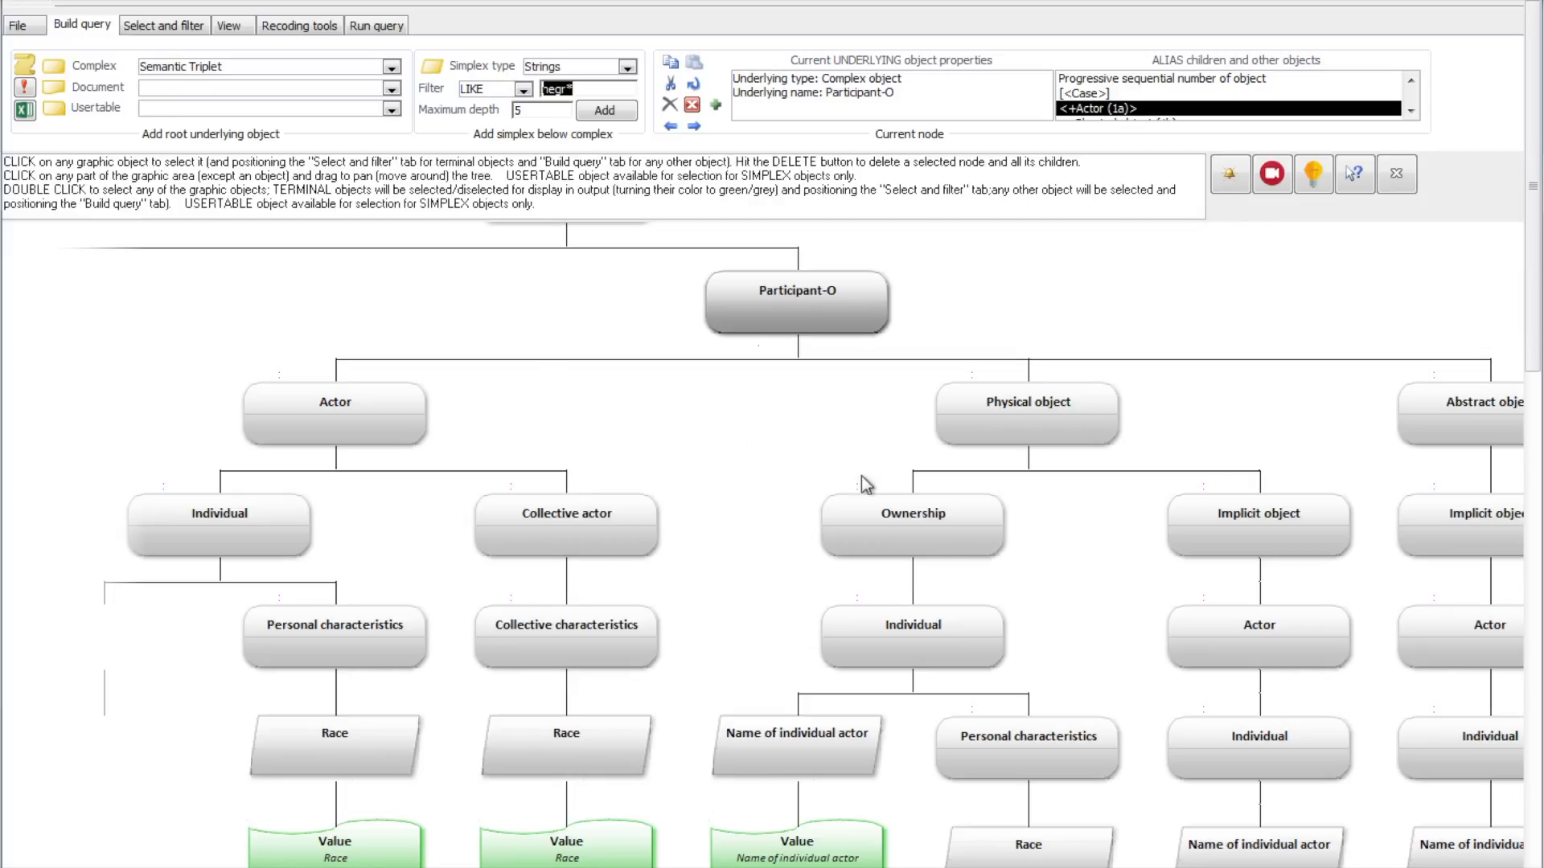
Step: Reopen the saved query NETWORK without saving the changes made to the current tree
{"action": "left_click", "coordinate": [177, 34]}
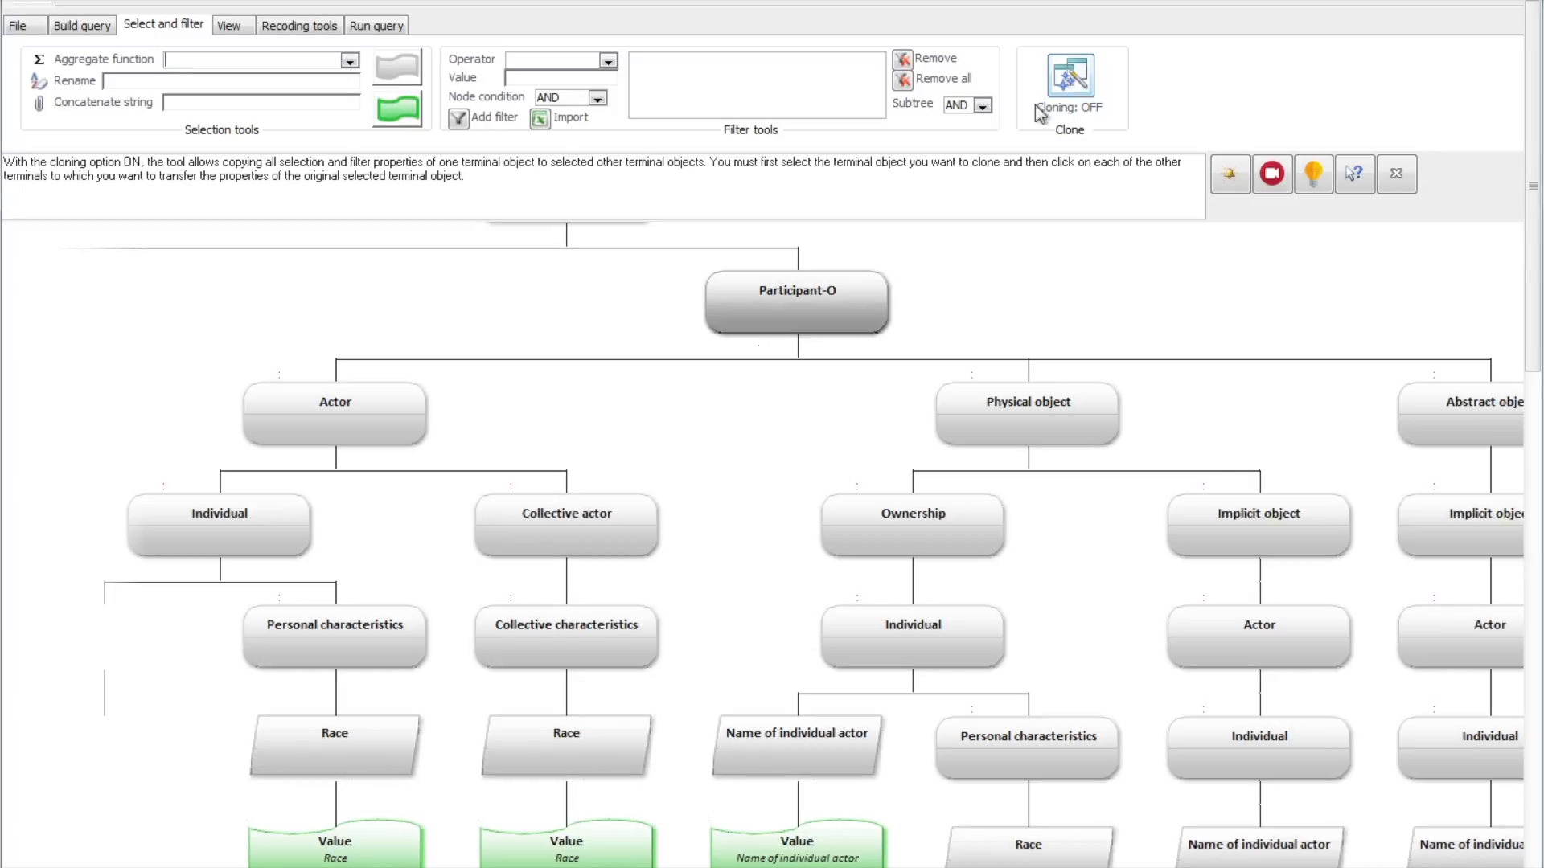
{"action": "left_click", "coordinate": [38, 30]}
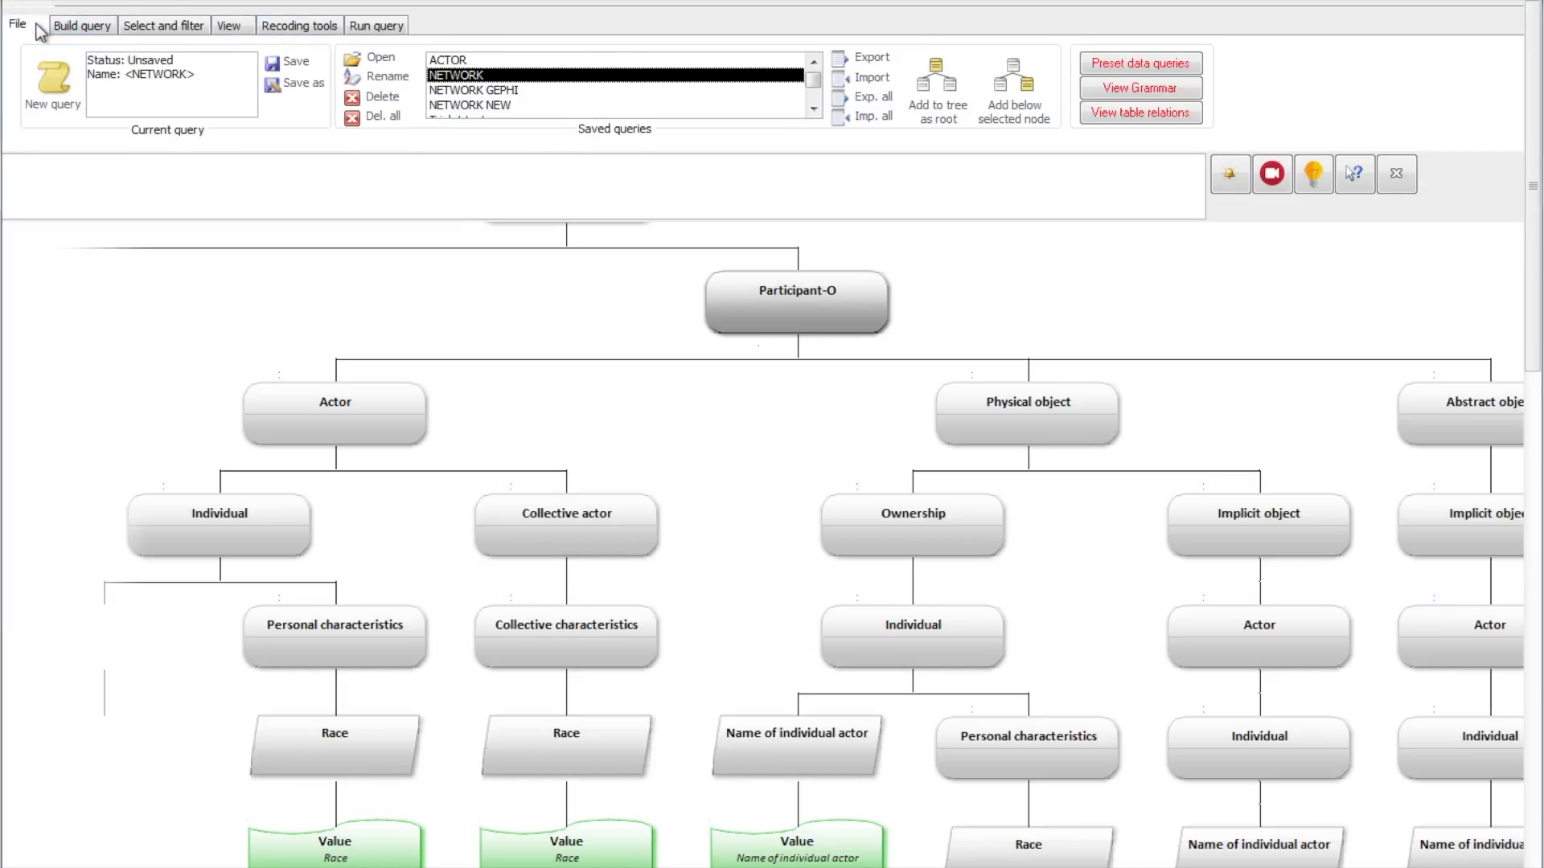
{"action": "double_click", "coordinate": [491, 75]}
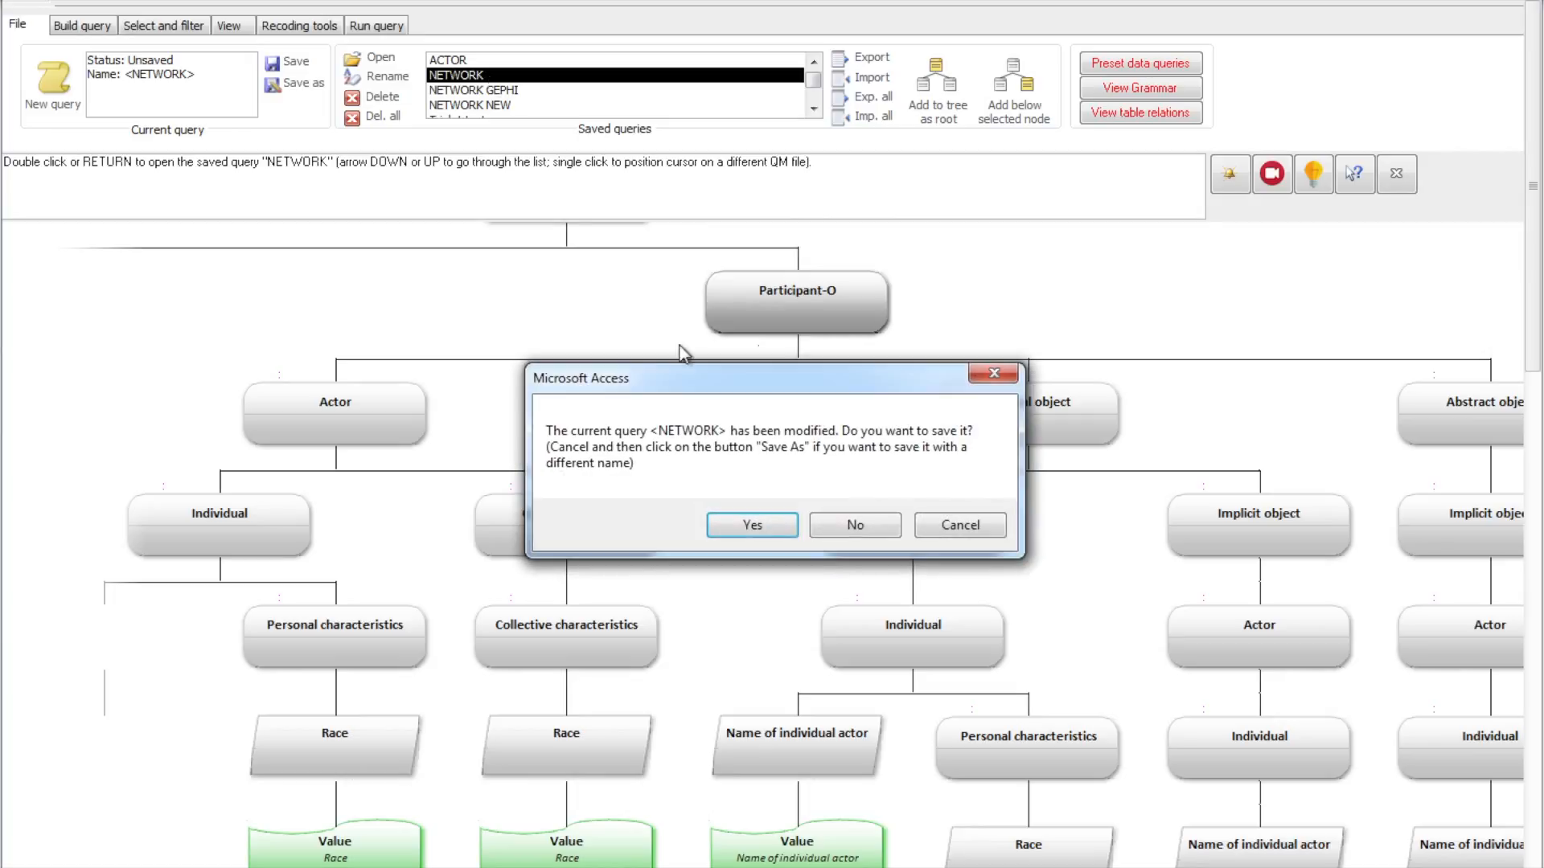
{"action": "left_click", "coordinate": [876, 526]}
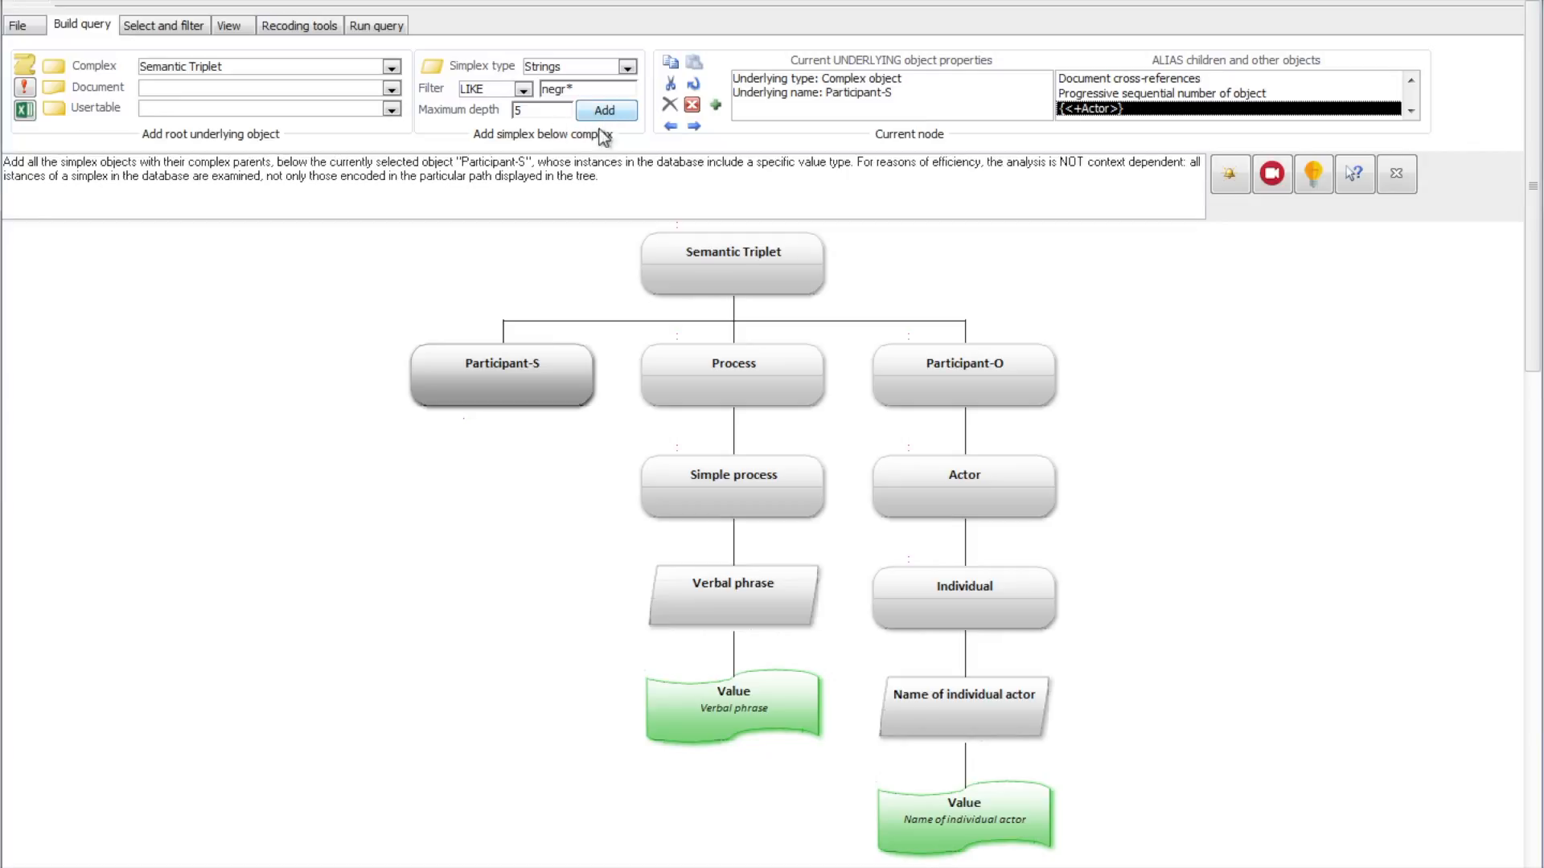
Step: Add the simplex objects whose string values match LIKE negr*, with their complex parents, below Participant-S
{"action": "left_click", "coordinate": [619, 111]}
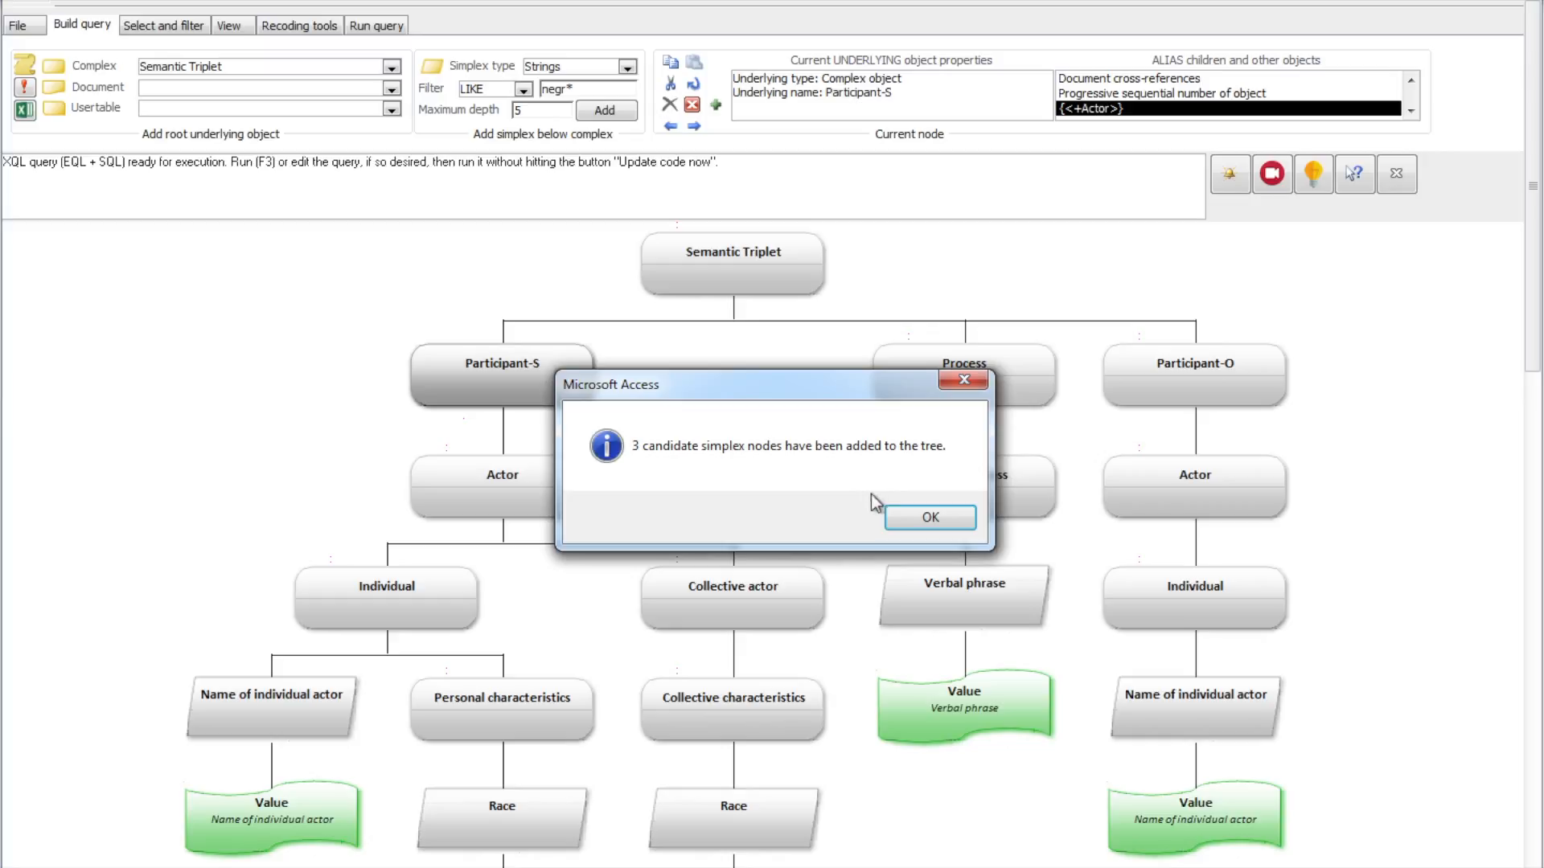
{"action": "left_click", "coordinate": [915, 519]}
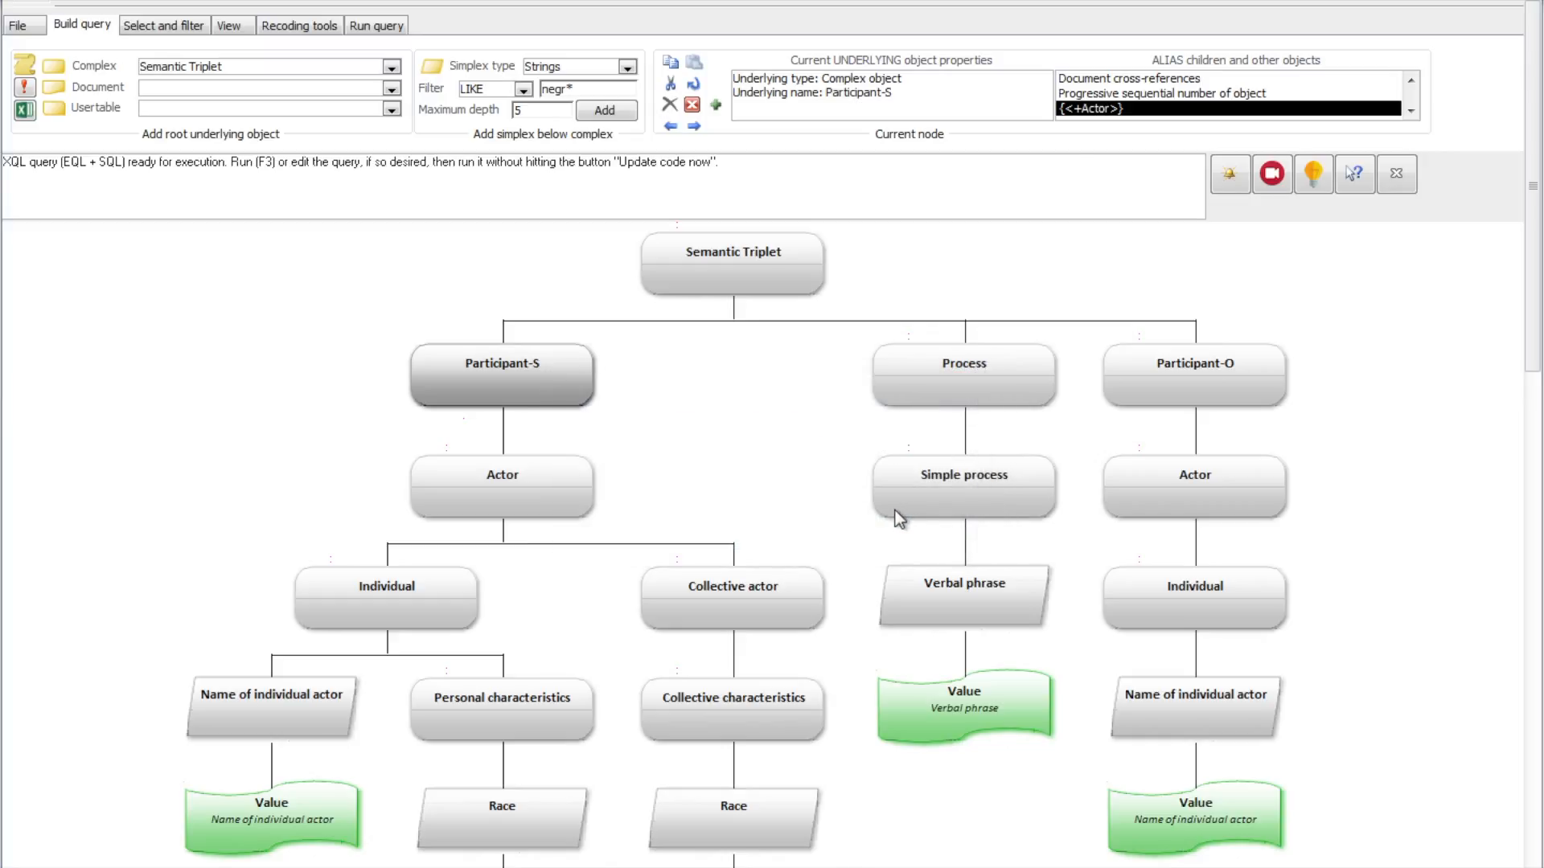
Step: Add the filter LIKE "negr*" to the Value of Name of individual actor in the Participant-S branch
{"action": "left_click", "coordinate": [344, 821]}
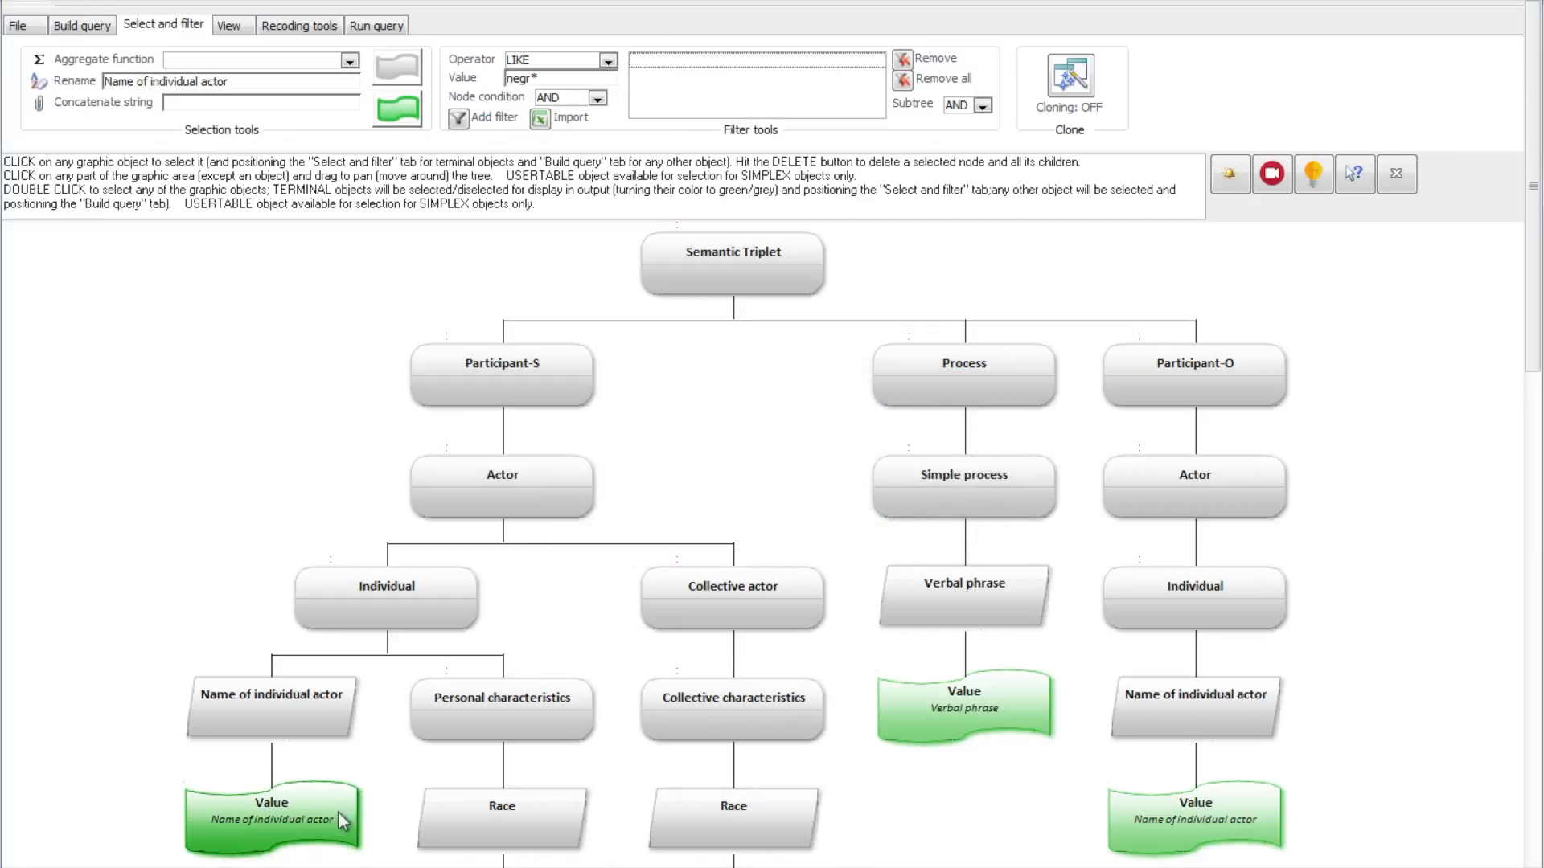
{"action": "left_click_drag", "start_coordinate": [376, 677], "coordinate": [396, 582]}
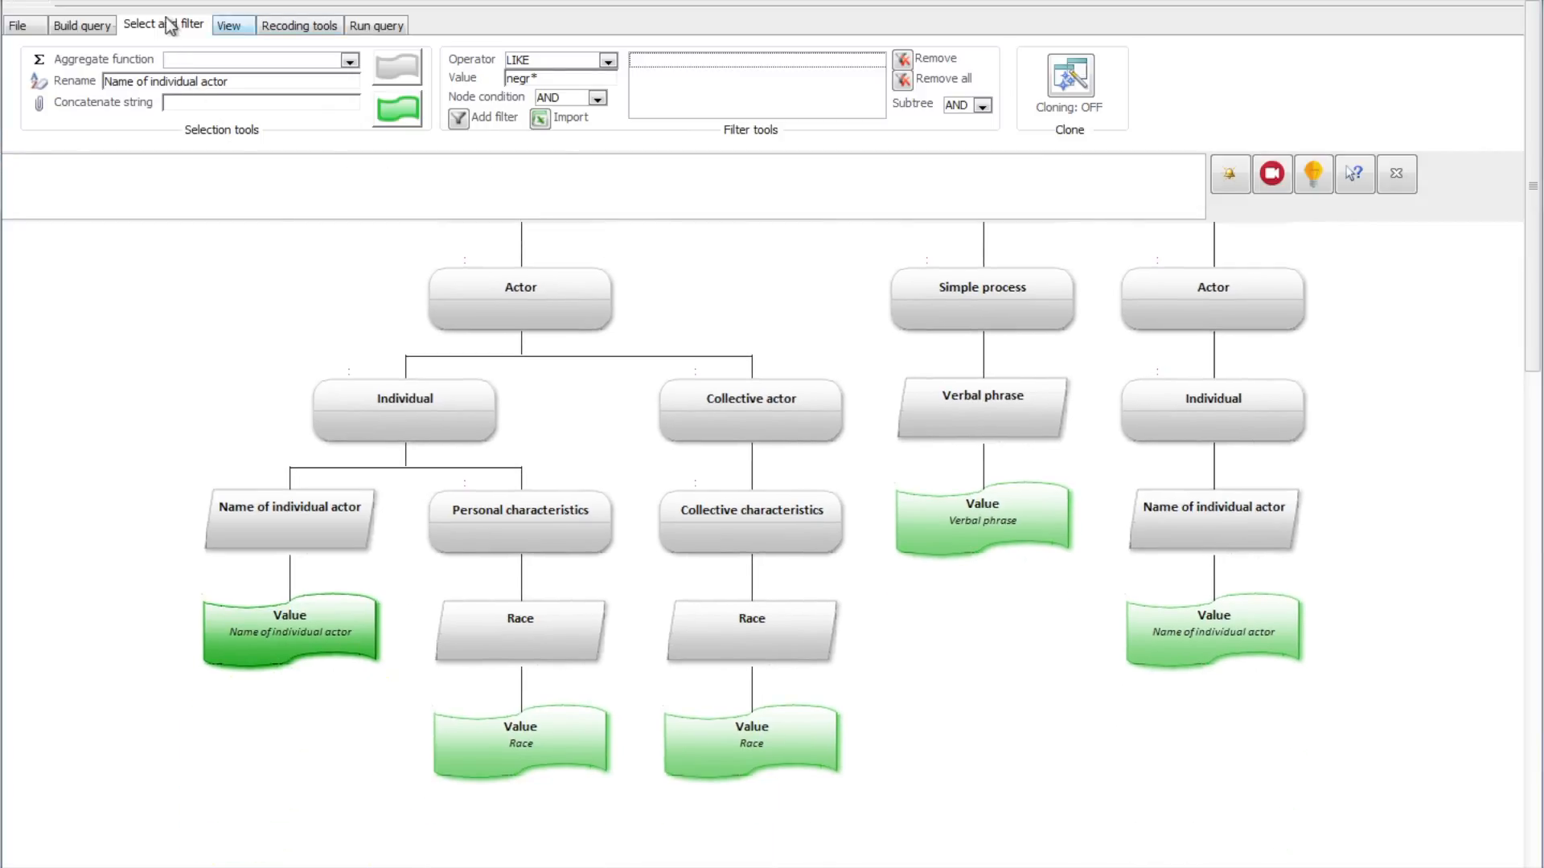
{"action": "mouse_move", "coordinate": [554, 73]}
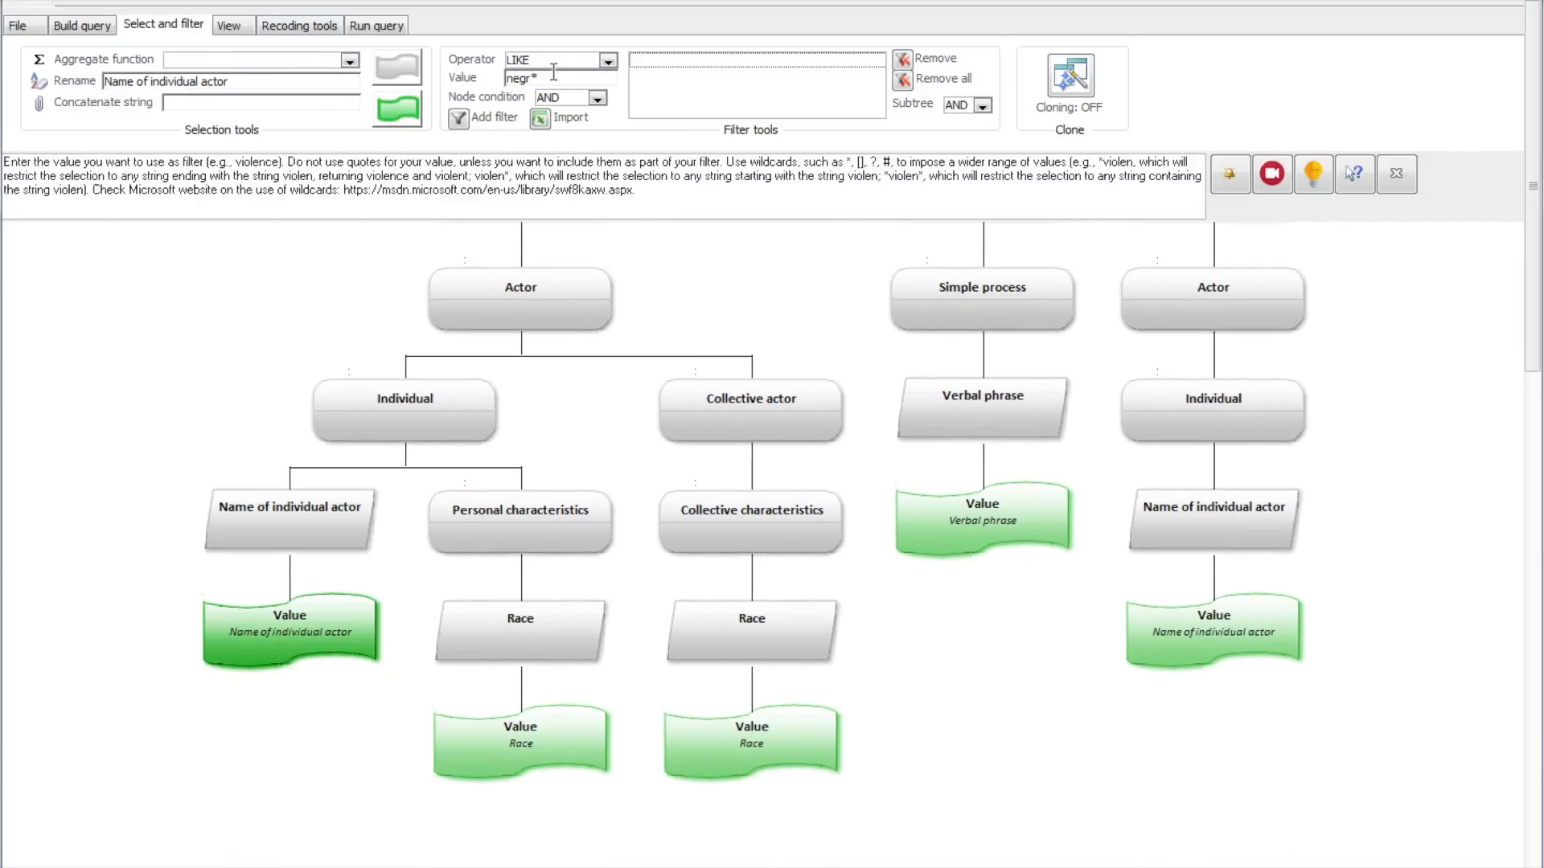
{"action": "mouse_move", "coordinate": [611, 64]}
{"action": "left_click", "coordinate": [459, 119]}
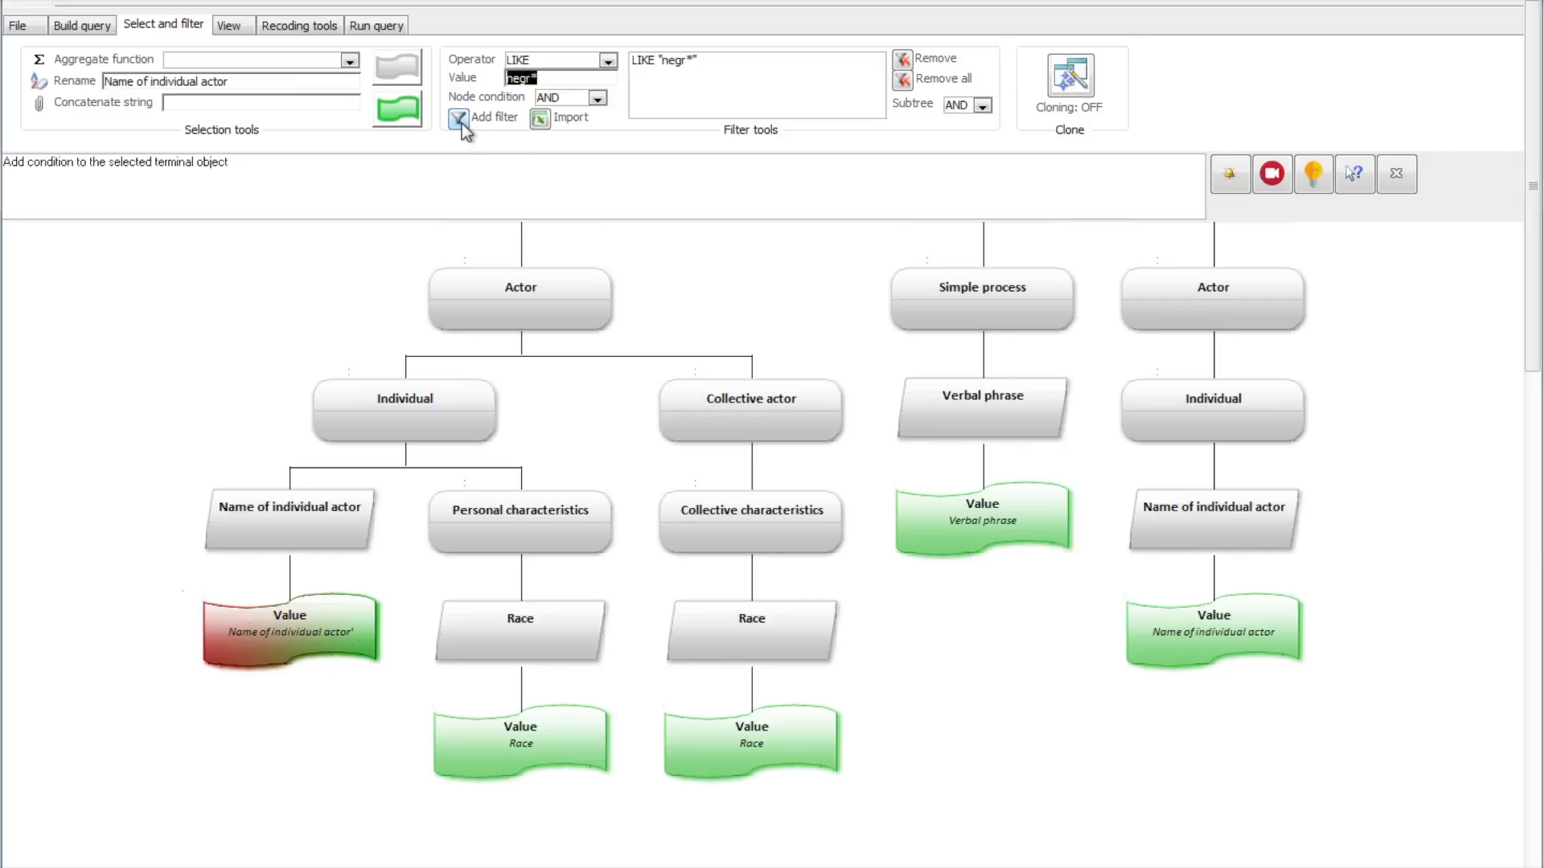
Step: Clone the filtered Name of individual actor value's properties to the two Race values below Personal characteristics and Collective characteristics
{"action": "left_click", "coordinate": [303, 616]}
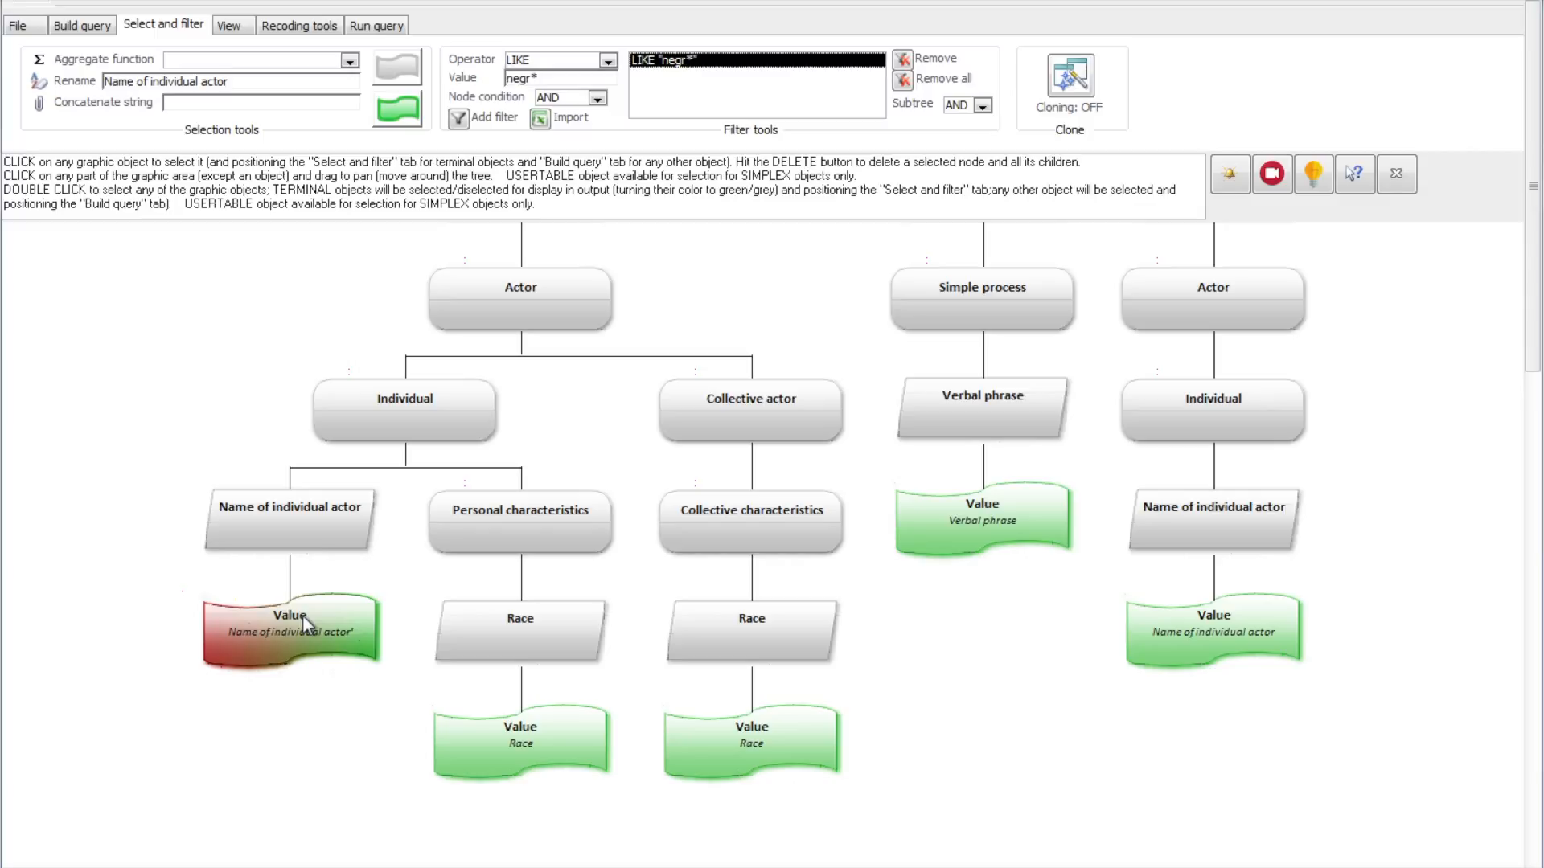
{"action": "left_click", "coordinate": [1076, 93]}
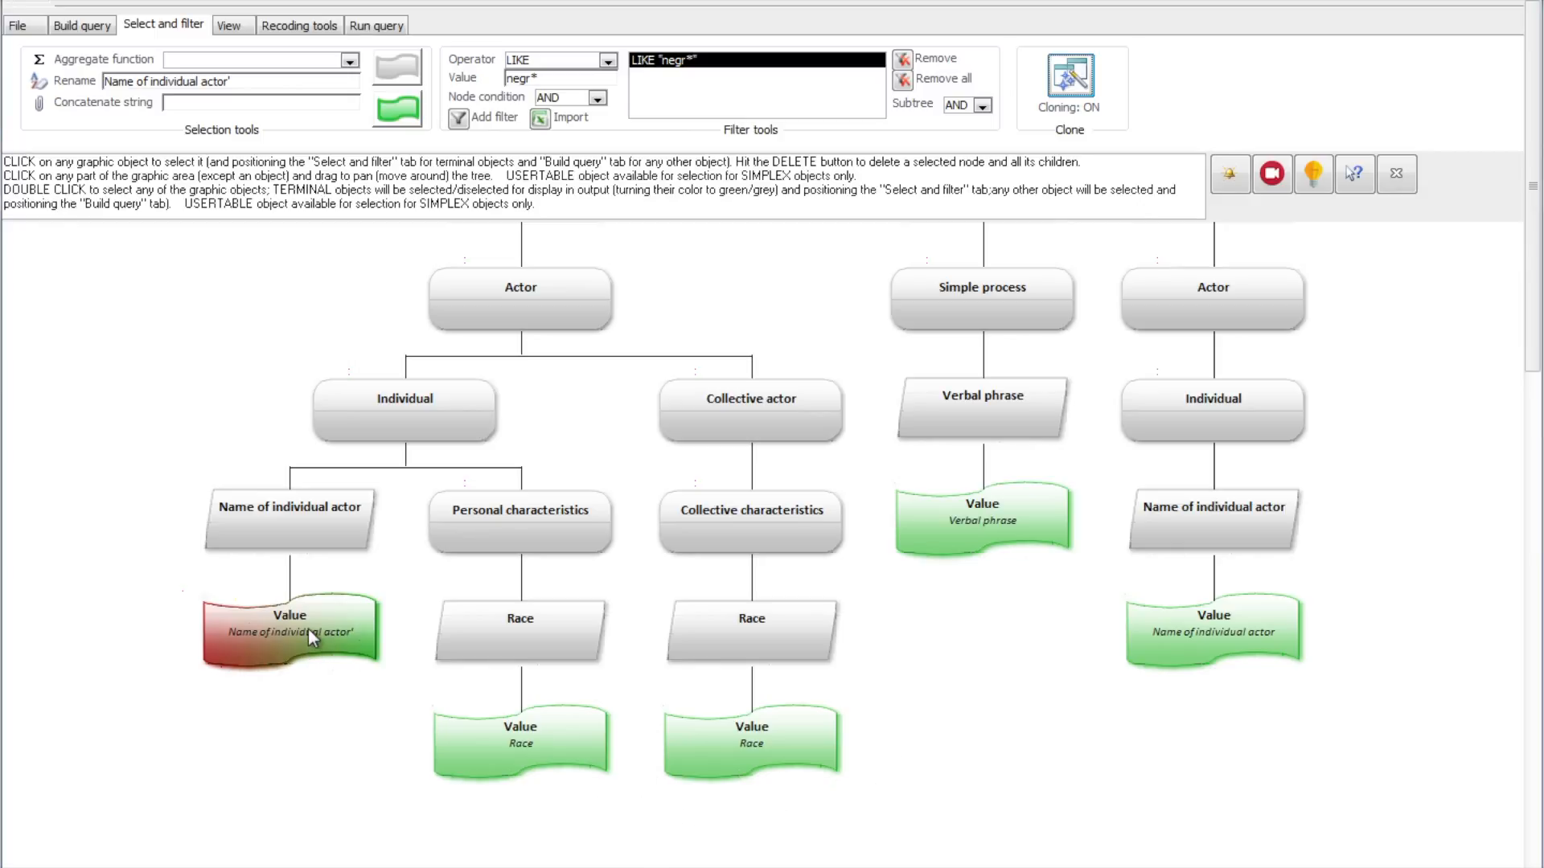
{"action": "left_click", "coordinate": [571, 760]}
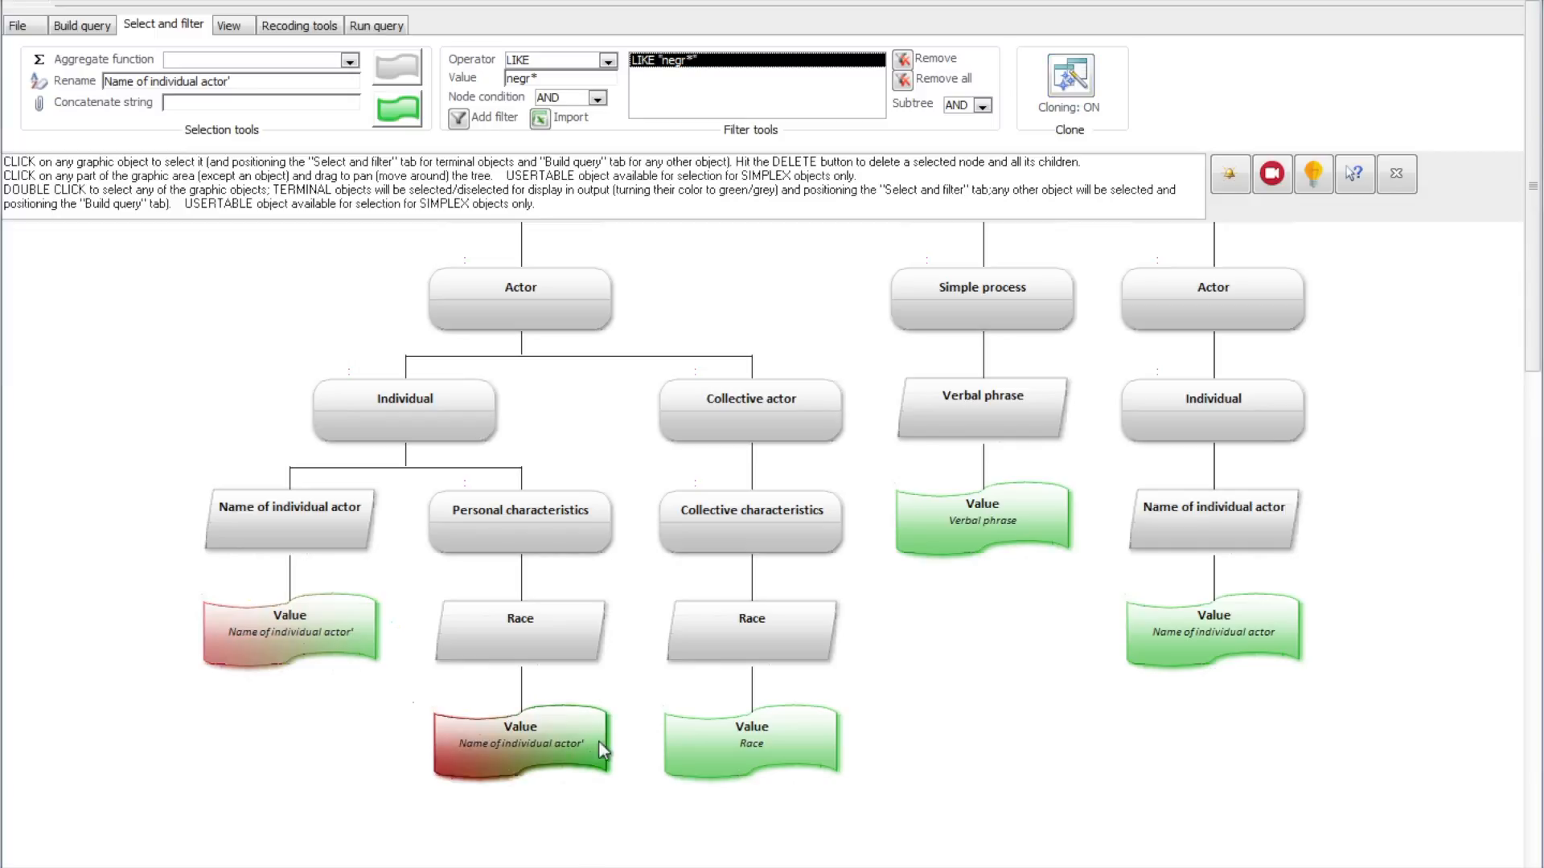
{"action": "left_click", "coordinate": [788, 750]}
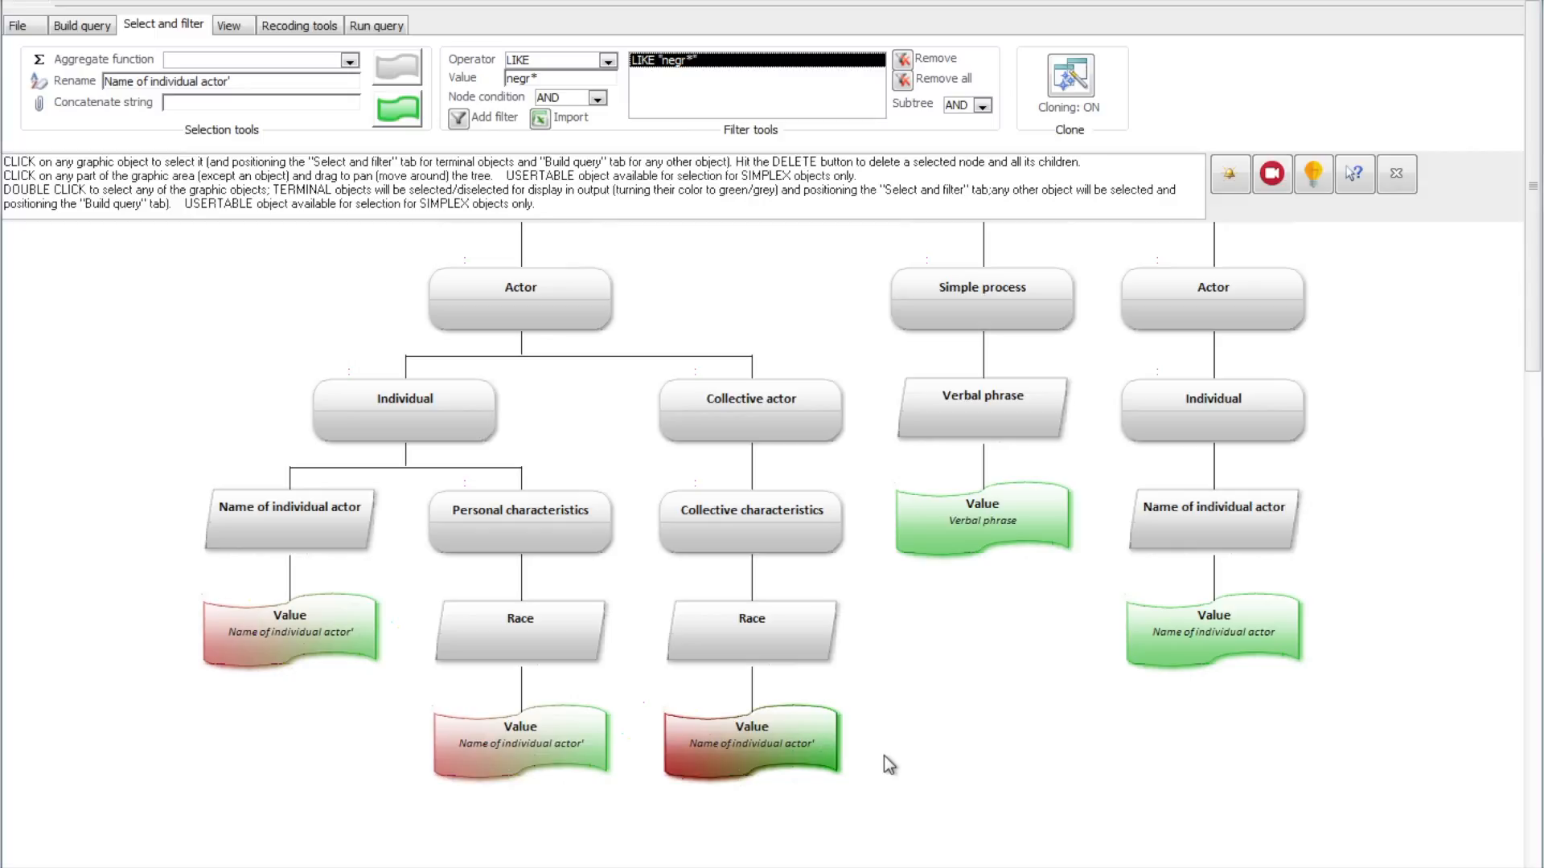